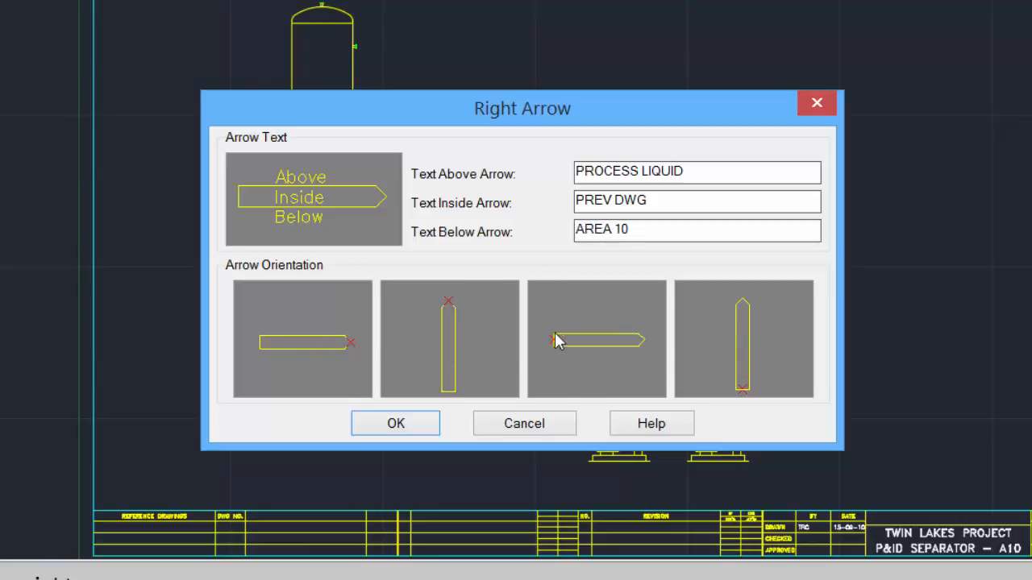
- Place a horizontal right arrow with a tail insertion point, labelled PROCESS LIQUID, PREV DWG, AREA 10, just inside the left drawing border
{"action": "left_click", "coordinate": [567, 353]}
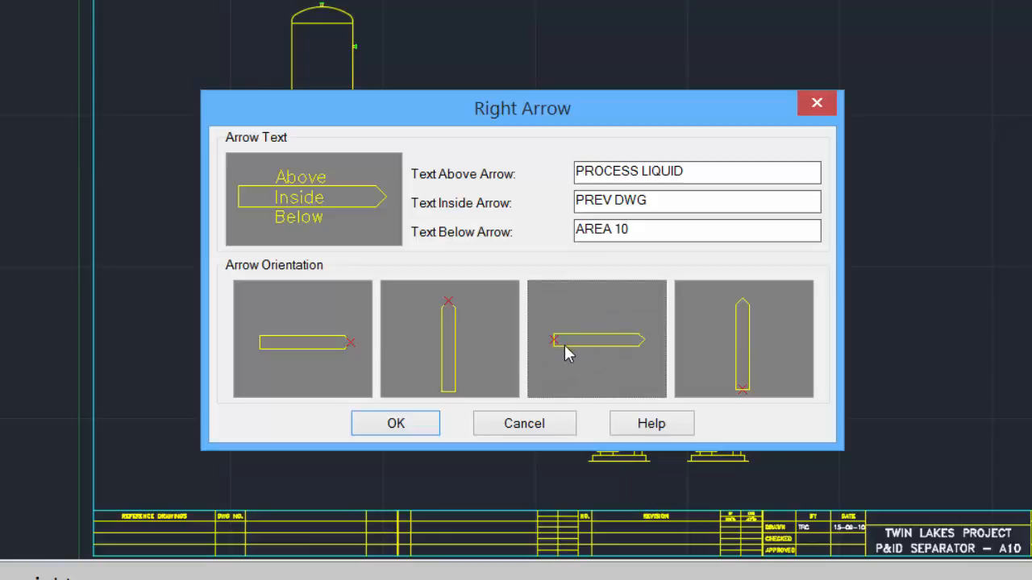
{"action": "left_click", "coordinate": [395, 429]}
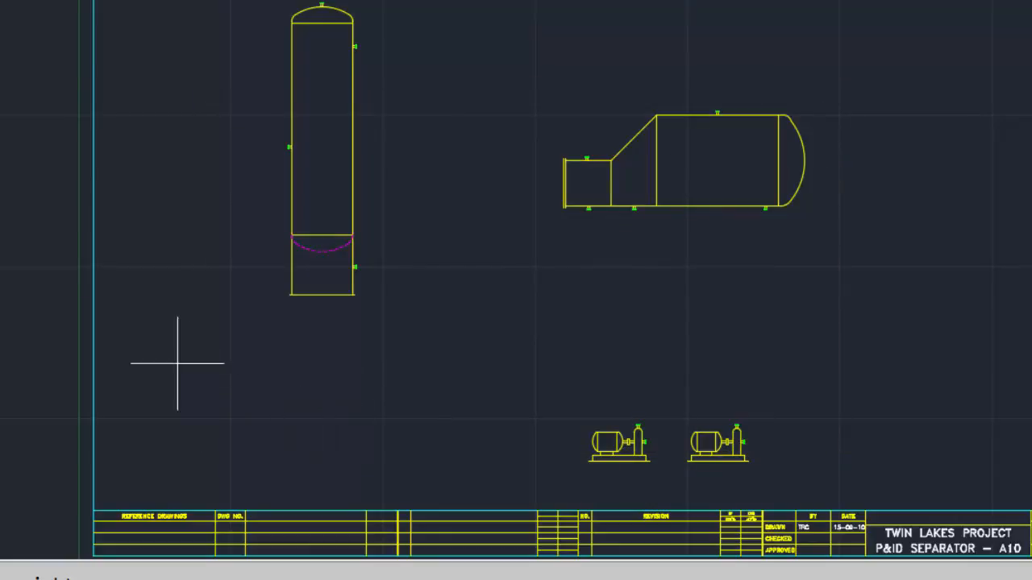
{"action": "scroll", "coordinate": [104, 324], "scroll_direction": "up", "scroll_amount": 1}
{"action": "left_click", "coordinate": [97, 321]}
{"action": "scroll", "coordinate": [142, 335], "scroll_direction": "up", "scroll_amount": 1}
{"action": "scroll", "coordinate": [142, 336], "scroll_direction": "up", "scroll_amount": 1}
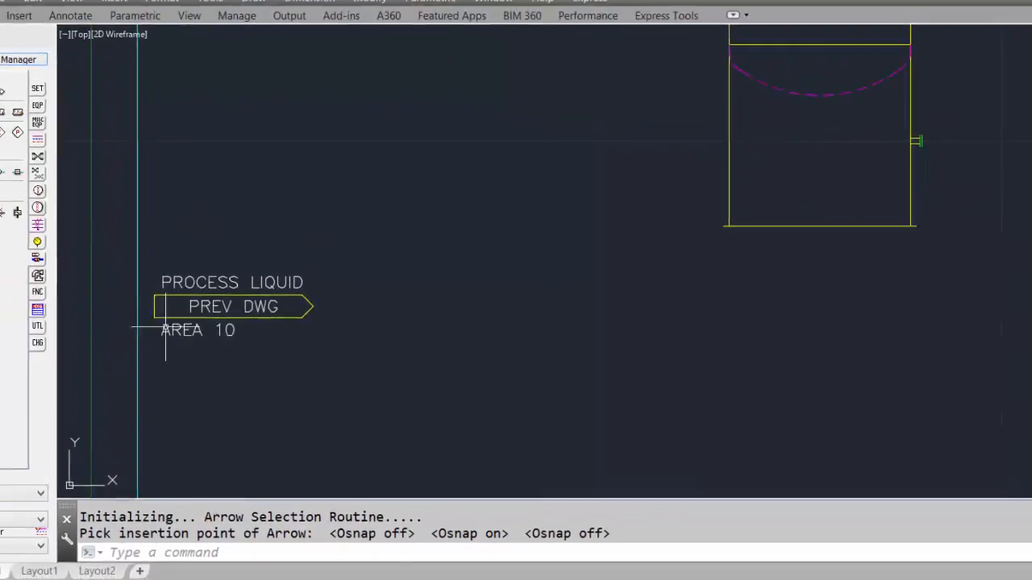
- Place a horizontal right arrow with a tip insertion point, labelled HP STEAM, UTILITY, AREA 29, between the column and the horizontal vessel
{"action": "scroll", "coordinate": [316, 328], "scroll_direction": "down", "scroll_amount": 4}
{"action": "middle_click_drag", "start_coordinate": [621, 294], "coordinate": [330, 406]}
{"action": "scroll", "coordinate": [484, 341], "scroll_direction": "up", "scroll_amount": 2}
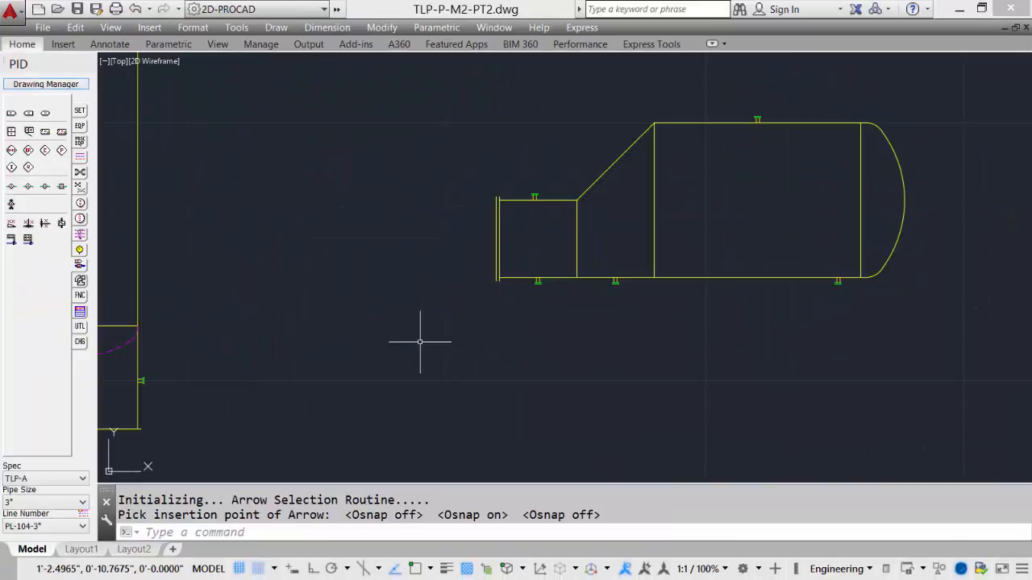
{"action": "middle_click_drag", "start_coordinate": [419, 342], "coordinate": [363, 382]}
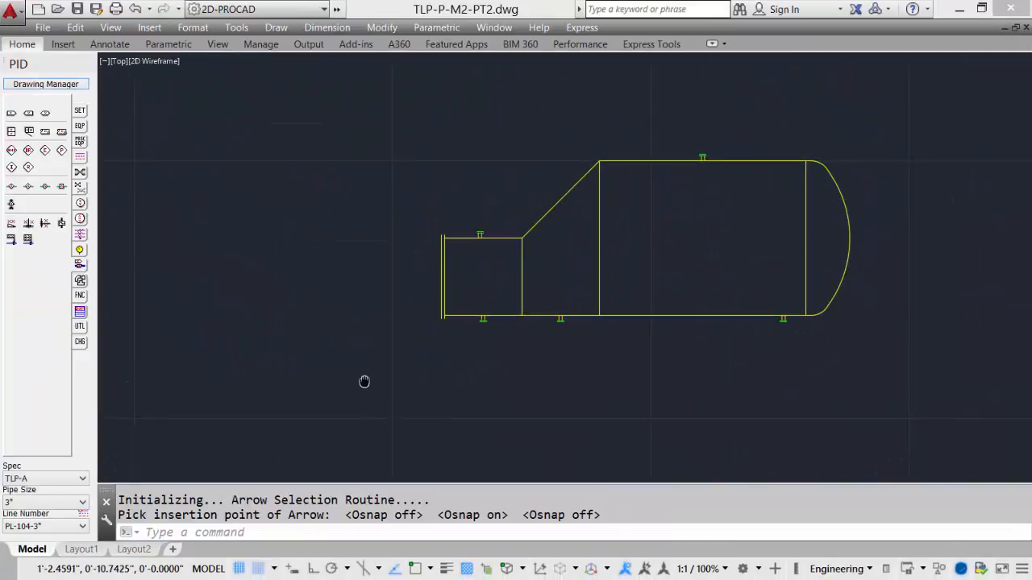
{"action": "left_click", "coordinate": [12, 113]}
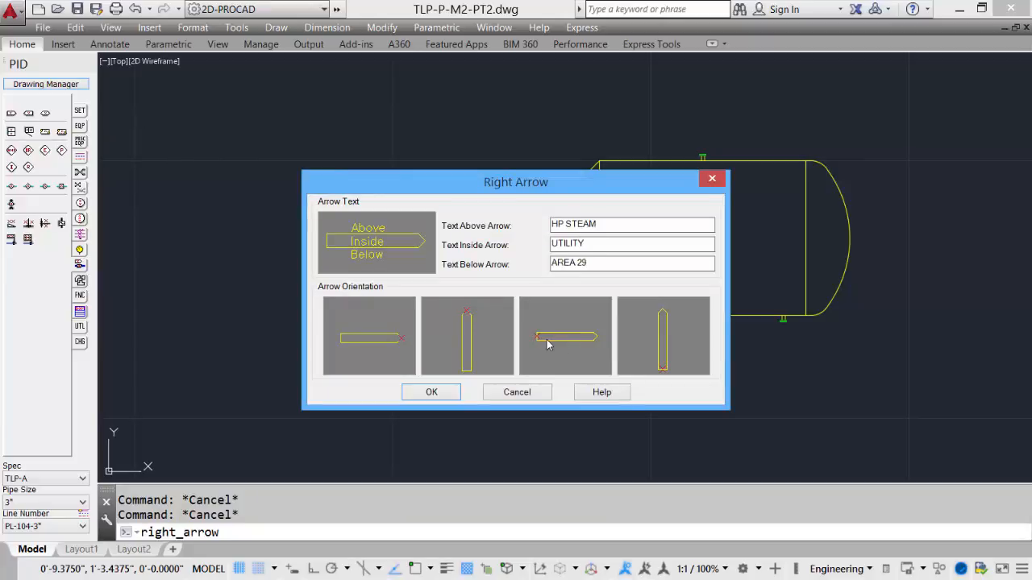
{"action": "left_click", "coordinate": [373, 329]}
{"action": "left_click", "coordinate": [432, 391]}
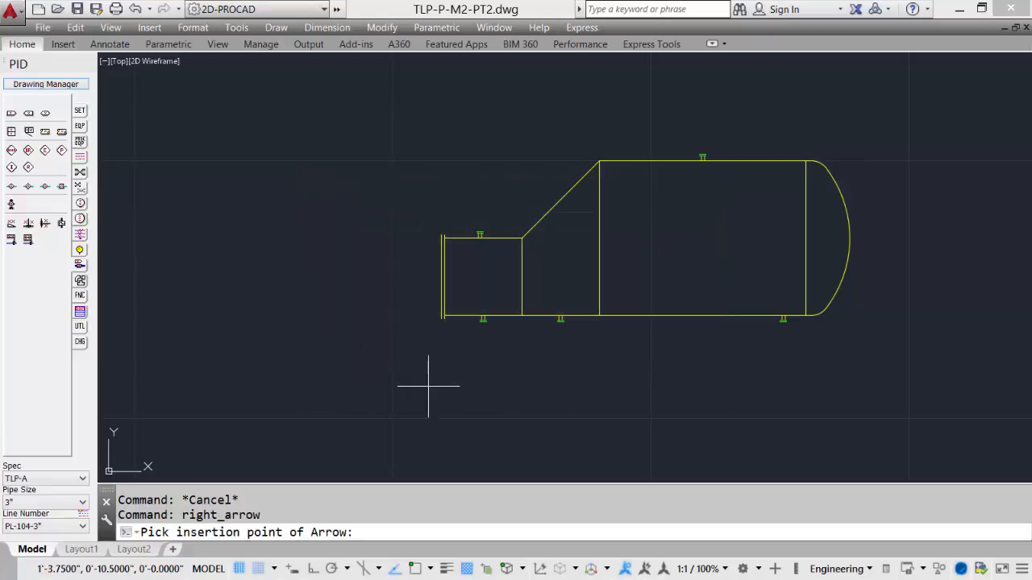
{"action": "left_click", "coordinate": [308, 186]}
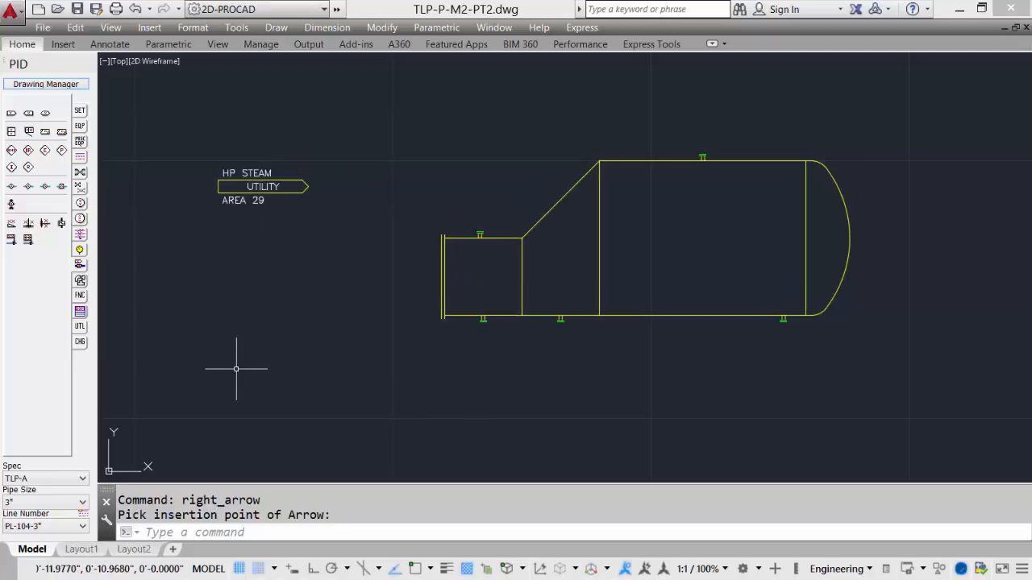
- Place a horizontal left arrow with a tip insertion point, labelled LP STEAM, UTILITY, AREA 29, directly below the HP STEAM arrow
{"action": "left_click", "coordinate": [28, 113]}
{"action": "type", "text": "LP "}
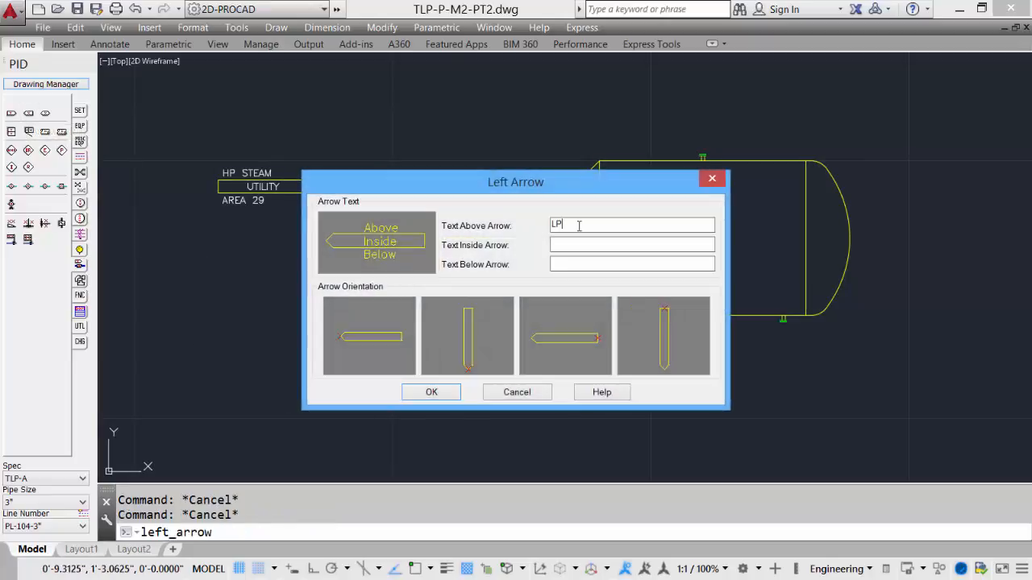
{"action": "type", "text": "STEAM"}
{"action": "key", "text": "Tab"}
{"action": "type", "text": "UTILITY"}
{"action": "key", "text": "Tab"}
{"action": "type", "text": "AREA 29"}
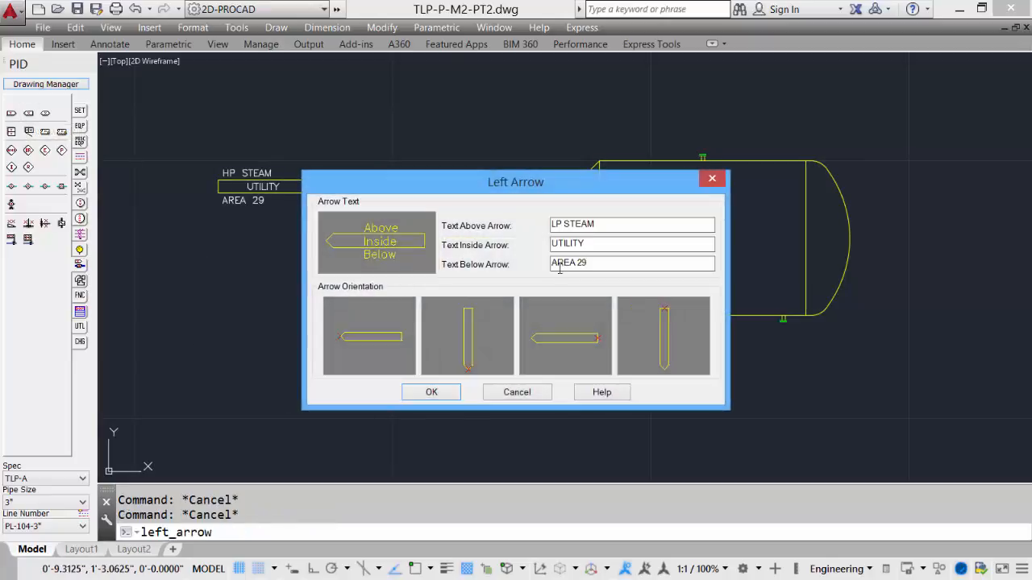
{"action": "left_click", "coordinate": [371, 350]}
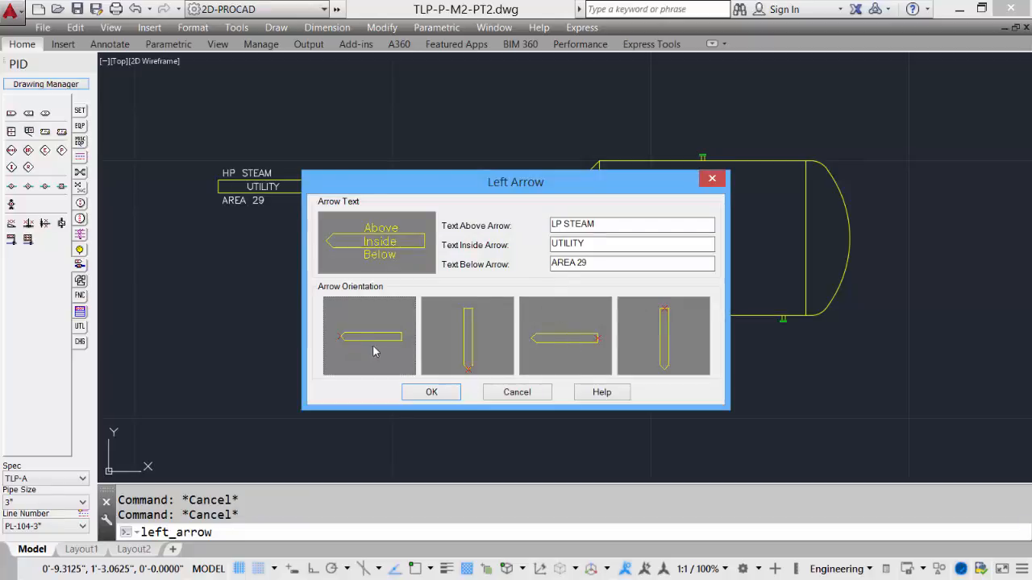
{"action": "left_click", "coordinate": [431, 391]}
{"action": "left_click", "coordinate": [219, 389]}
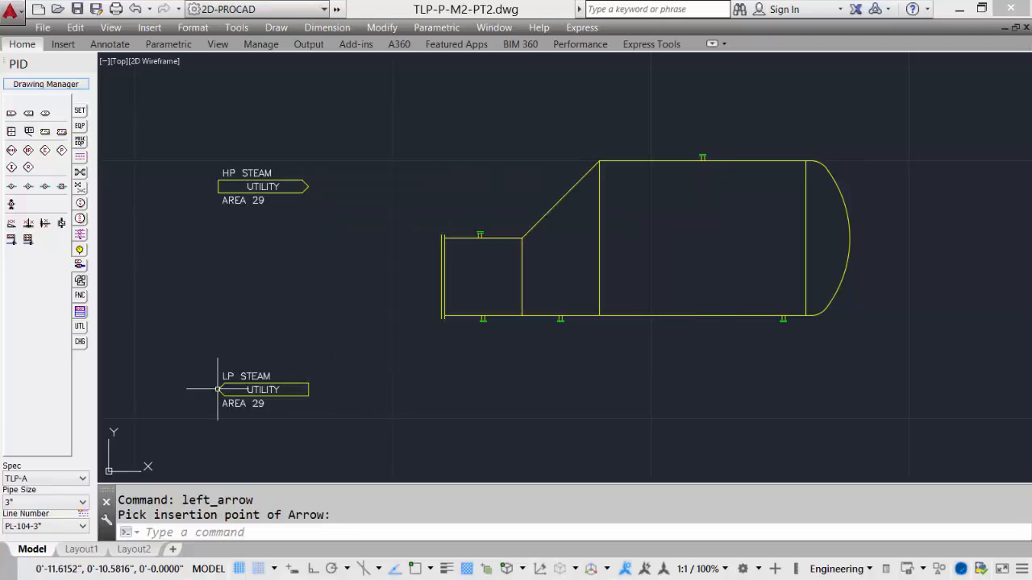
- Place a horizontal right arrow with a tip insertion point, labelled PROCESS VAPOR, NEXT DWG, AREA 11, just inside the right drawing border
{"action": "scroll", "coordinate": [398, 350], "scroll_direction": "down", "scroll_amount": 4}
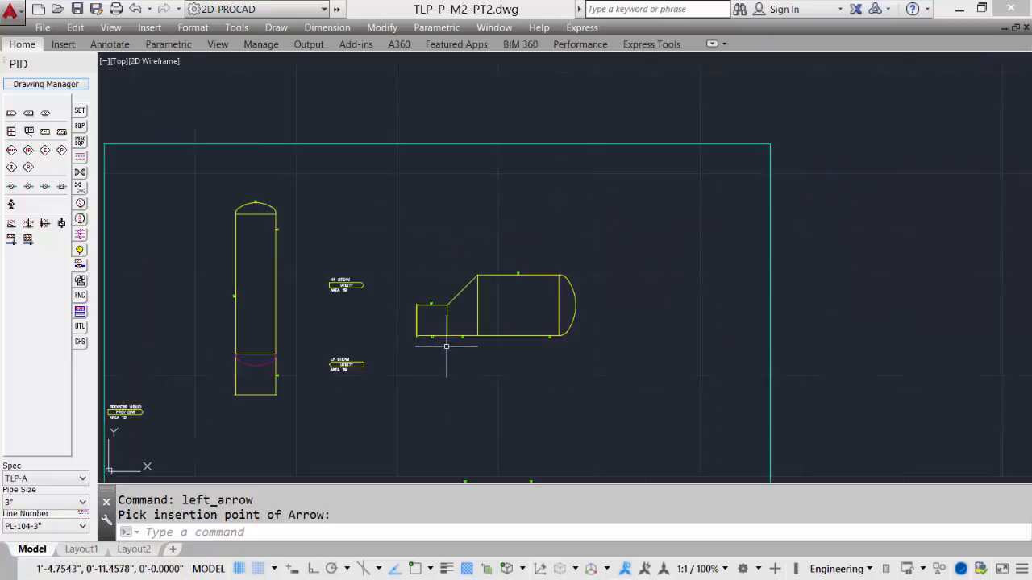
{"action": "middle_click_drag", "start_coordinate": [555, 364], "coordinate": [479, 300]}
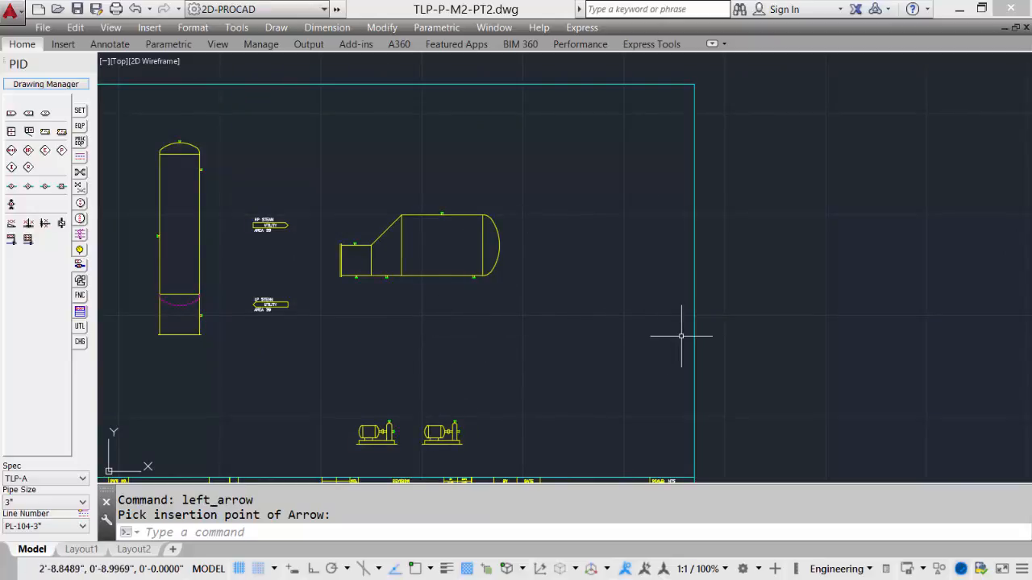
{"action": "scroll", "coordinate": [681, 337], "scroll_direction": "up", "scroll_amount": 2}
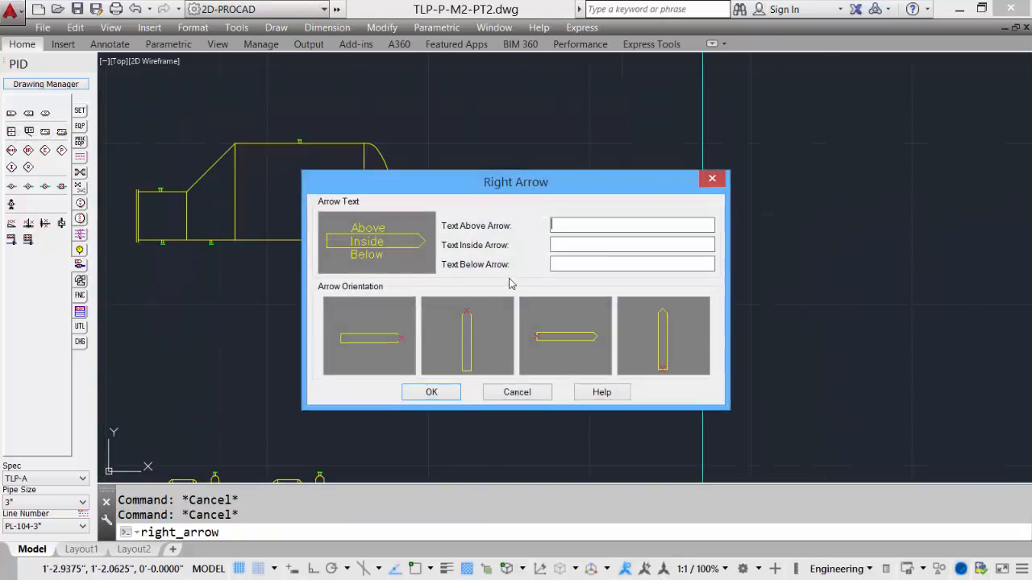
{"action": "left_click", "coordinate": [388, 331]}
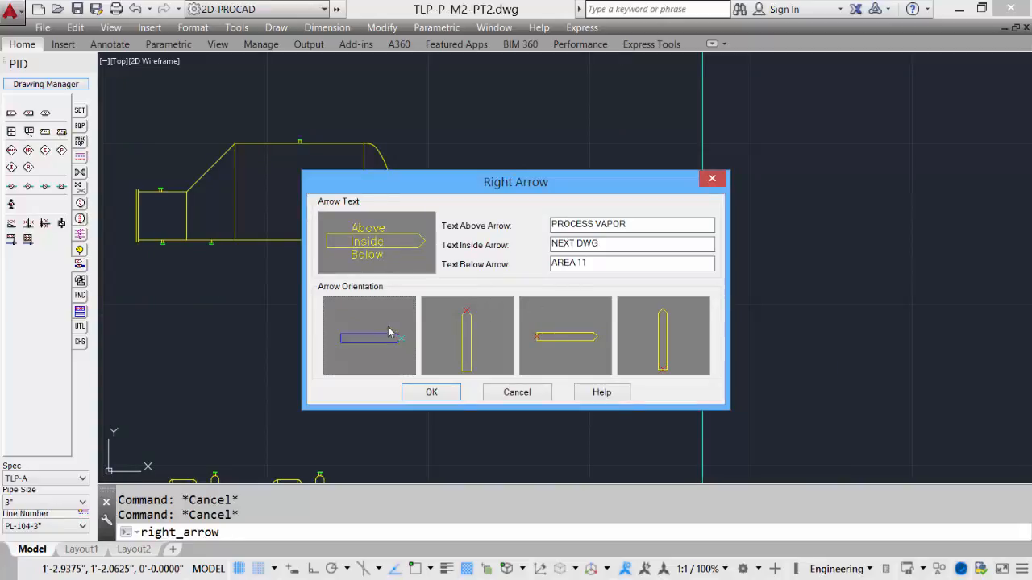
{"action": "left_click", "coordinate": [431, 392]}
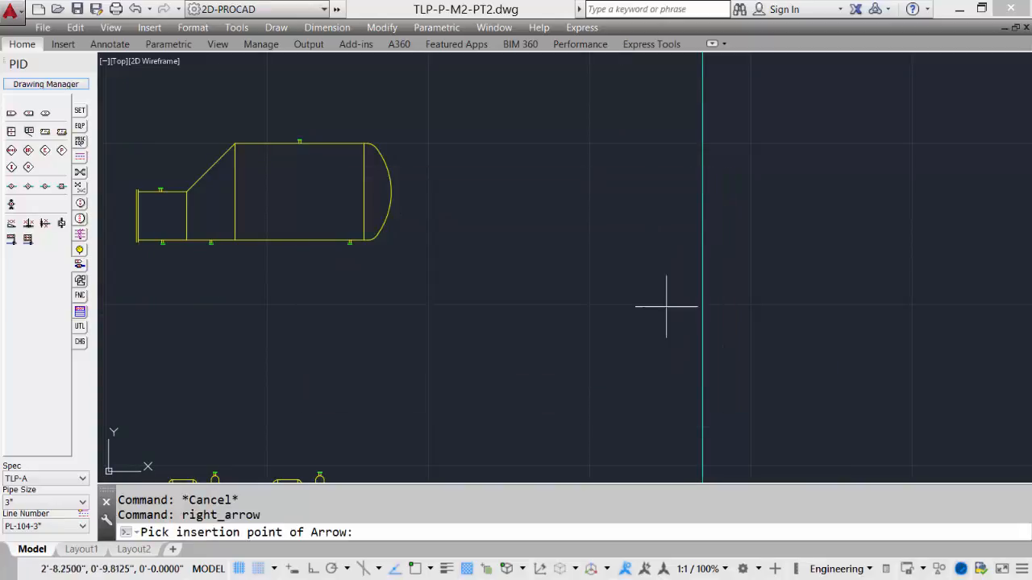
{"action": "left_click", "coordinate": [696, 279]}
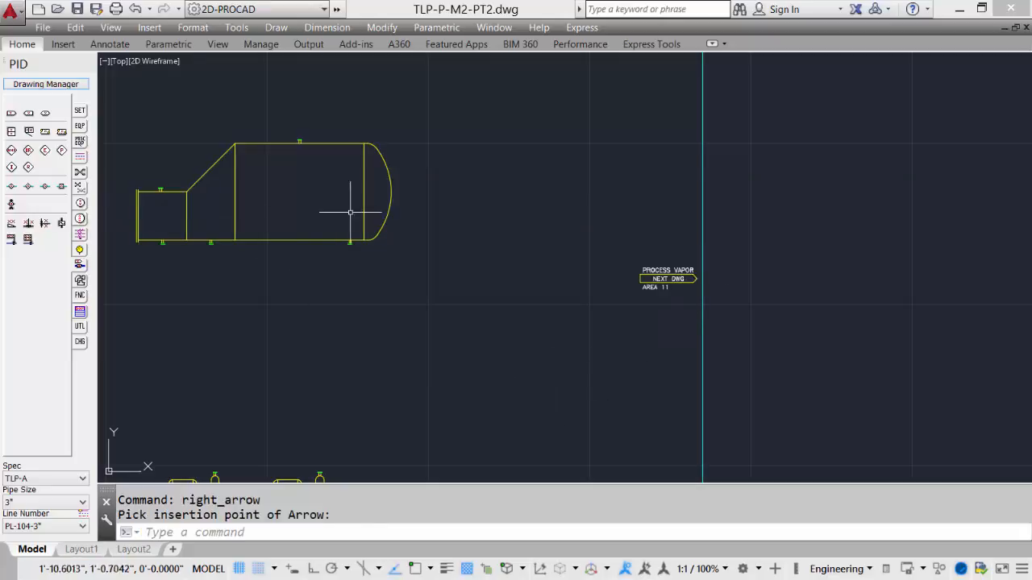
- Place a right arrow labelled PROCESS LIQUID, NEXT DWG, AREA 11 below the PROCESS VAPOR arrow at the right drawing border
{"action": "left_click", "coordinate": [11, 113]}
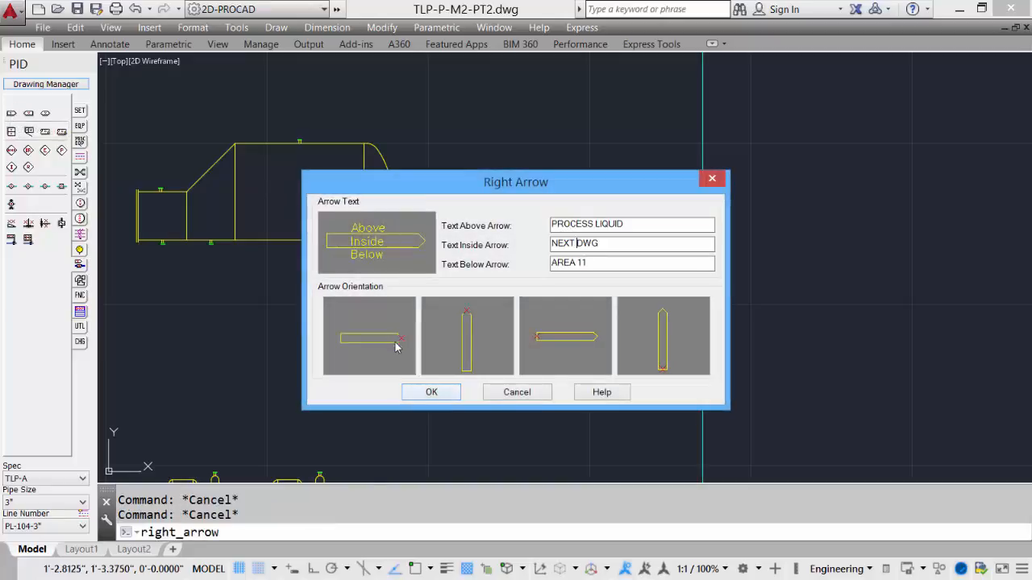
{"action": "left_click", "coordinate": [438, 393]}
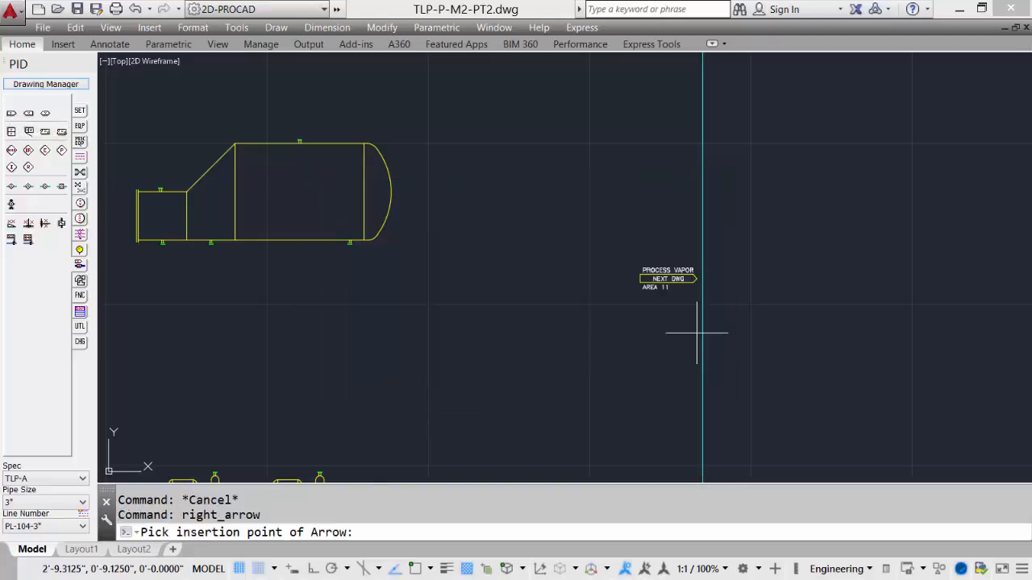
{"action": "left_click", "coordinate": [691, 331]}
{"action": "scroll", "coordinate": [689, 312], "scroll_direction": "up", "scroll_amount": 4}
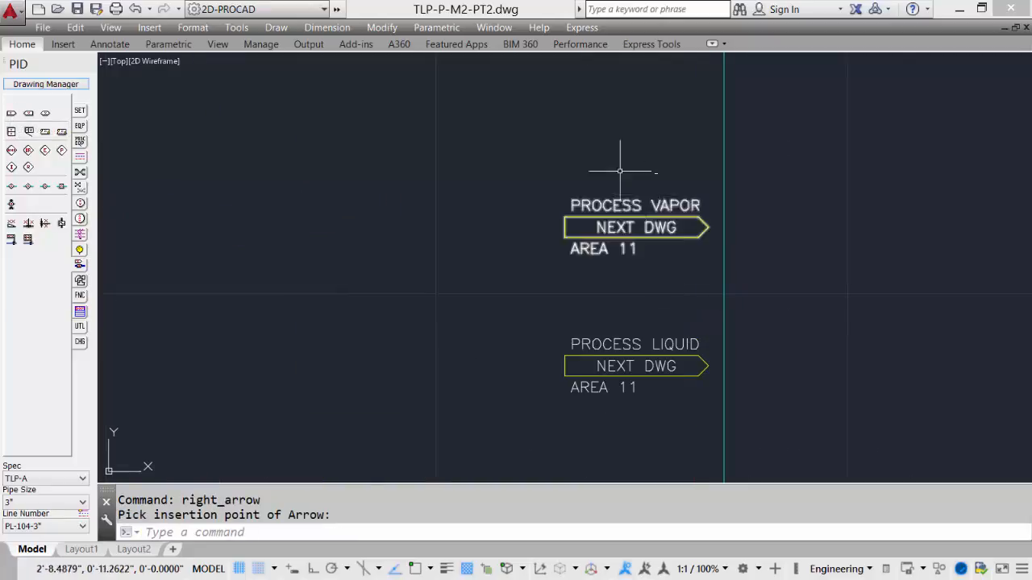
{"action": "scroll", "coordinate": [669, 331], "scroll_direction": "down", "scroll_amount": 2}
{"action": "scroll", "coordinate": [418, 306], "scroll_direction": "down", "scroll_amount": 3}
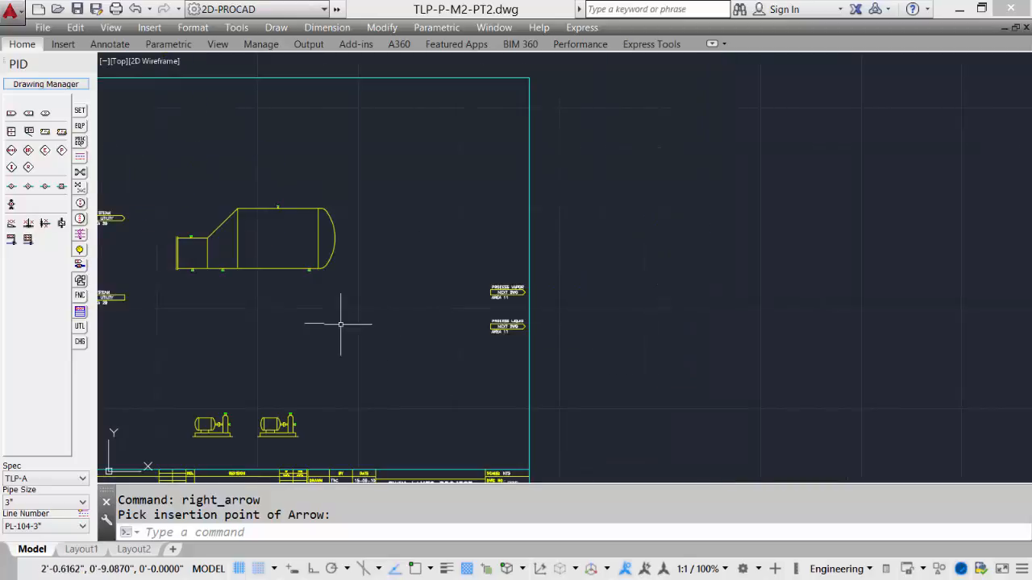
{"action": "scroll", "coordinate": [350, 285], "scroll_direction": "up", "scroll_amount": 1}
{"action": "middle_click", "coordinate": [351, 291]}
{"action": "middle_click", "coordinate": [351, 291]}
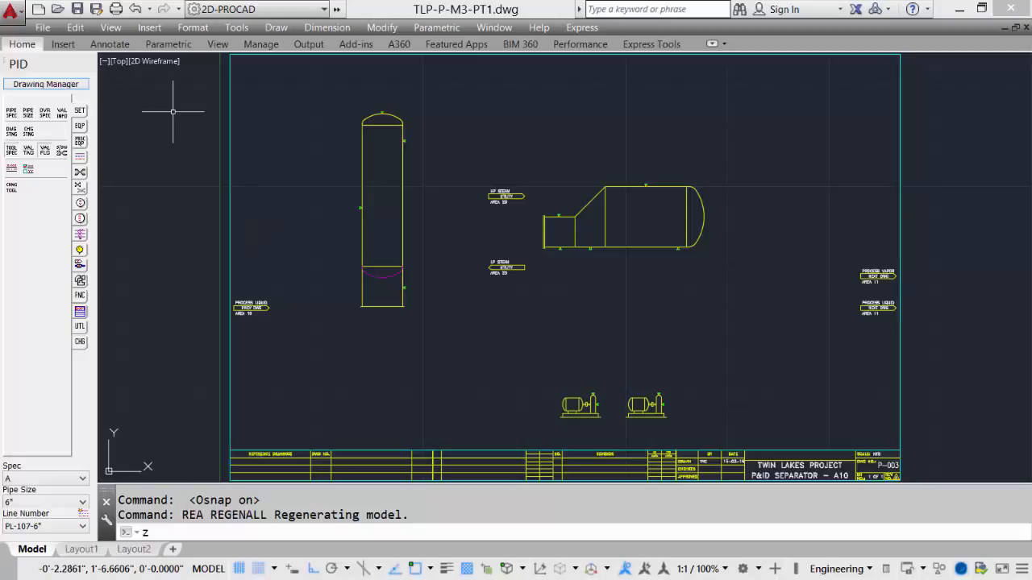
- Draw a main process line from the PREV DWG arrow's tip across, up and over to the column's left-hand nozzle
{"action": "key", "text": "Return"}
{"action": "left_click", "coordinate": [172, 113]}
{"action": "left_click", "coordinate": [427, 325]}
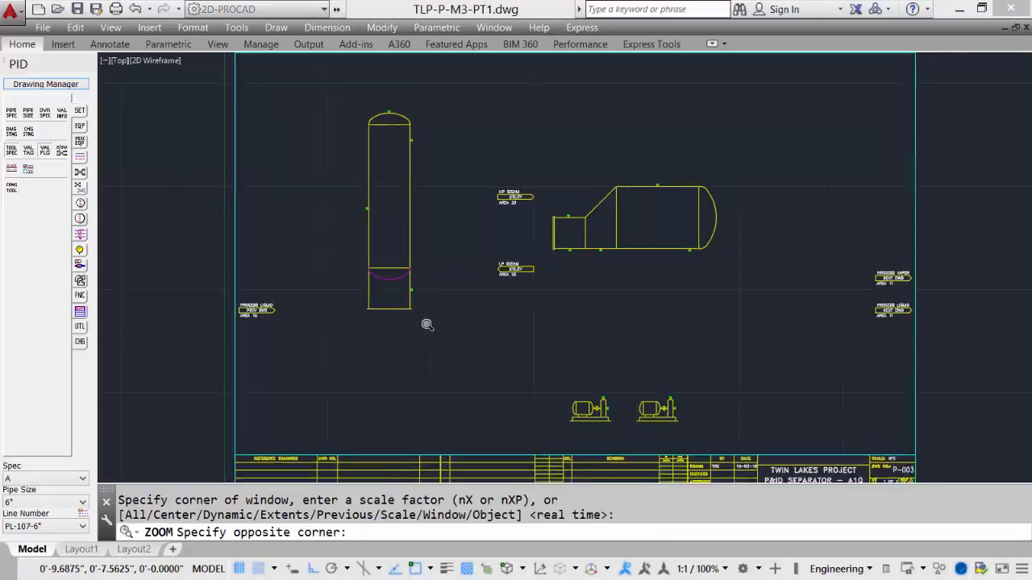
{"action": "middle_click_drag", "start_coordinate": [698, 323], "coordinate": [559, 232]}
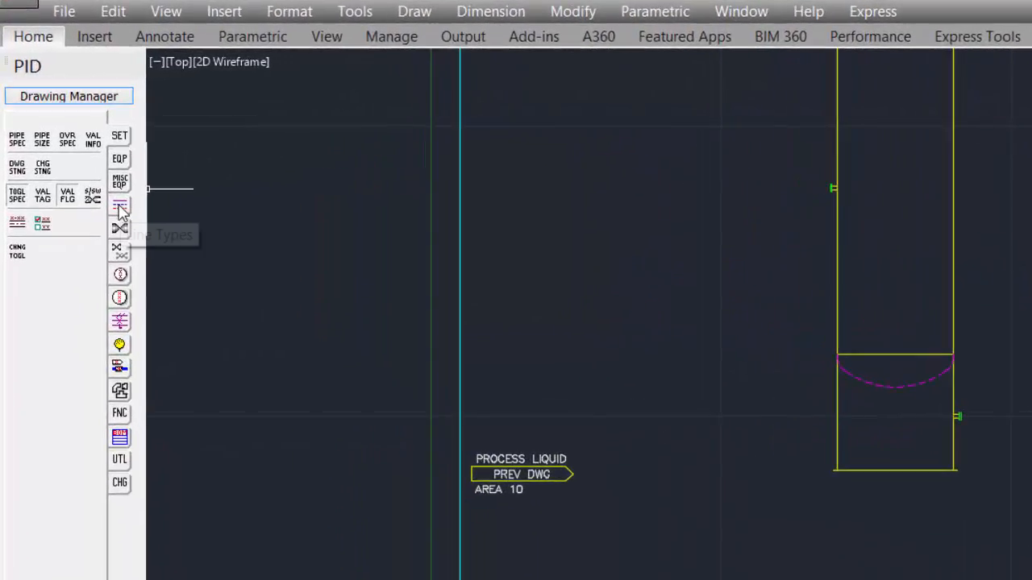
{"action": "left_click", "coordinate": [119, 208]}
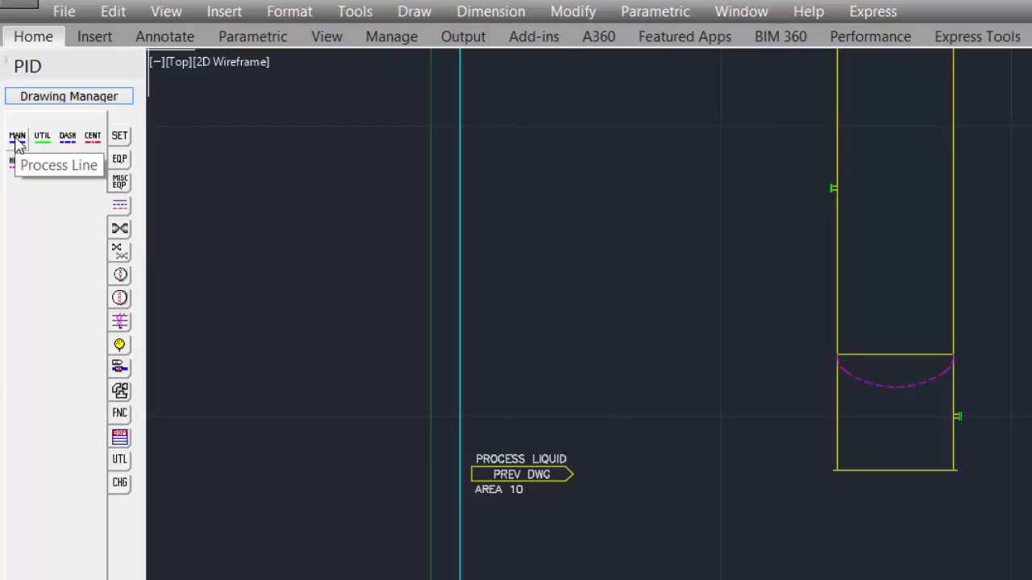
{"action": "left_click", "coordinate": [572, 475]}
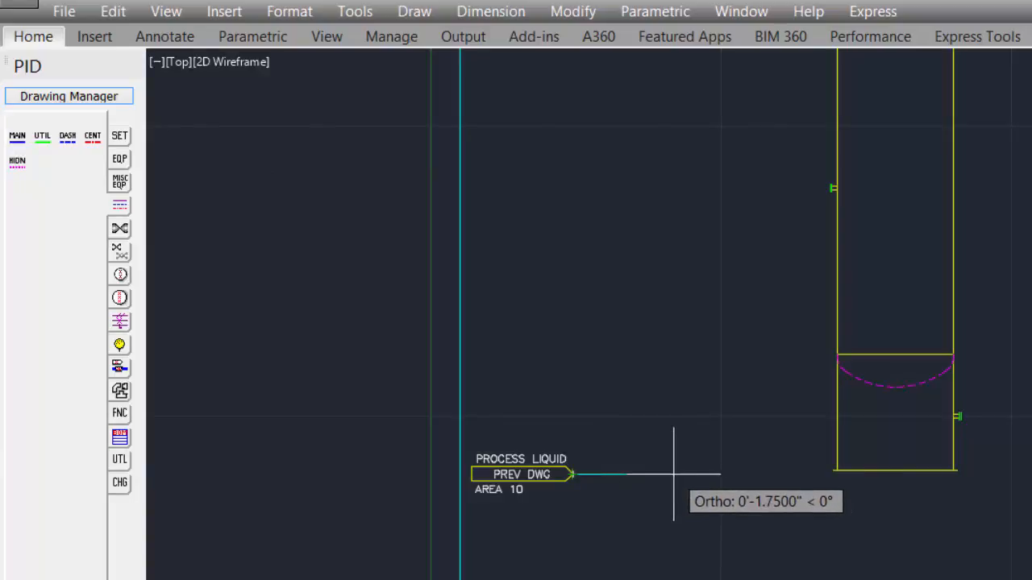
{"action": "left_click", "coordinate": [699, 475]}
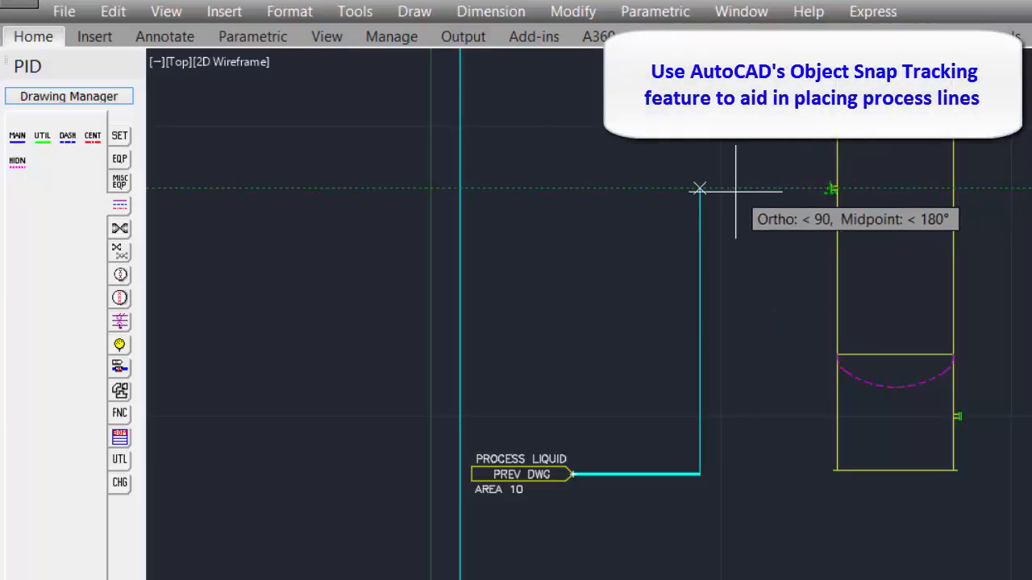
{"action": "left_click", "coordinate": [700, 188]}
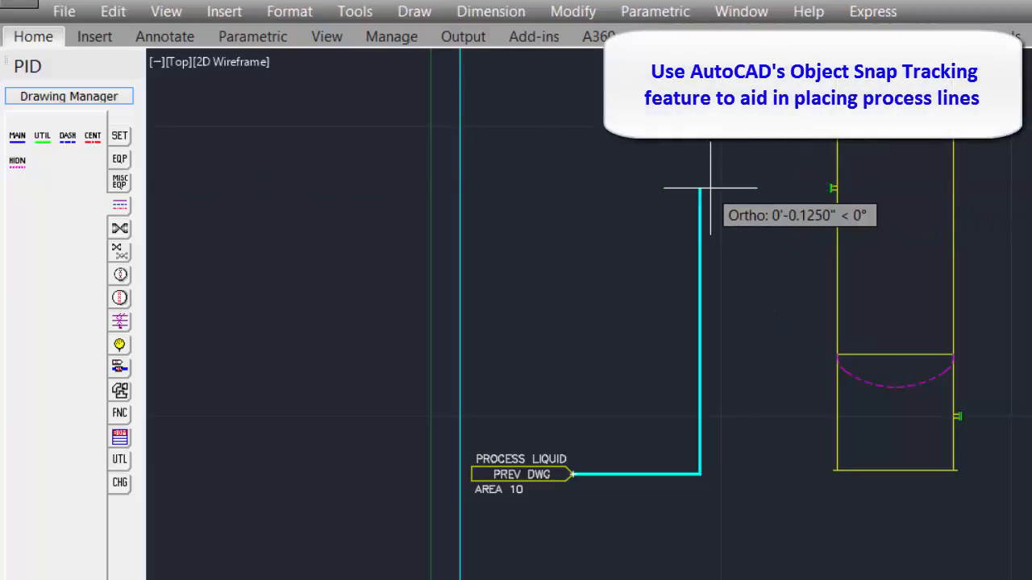
{"action": "left_click", "coordinate": [832, 188]}
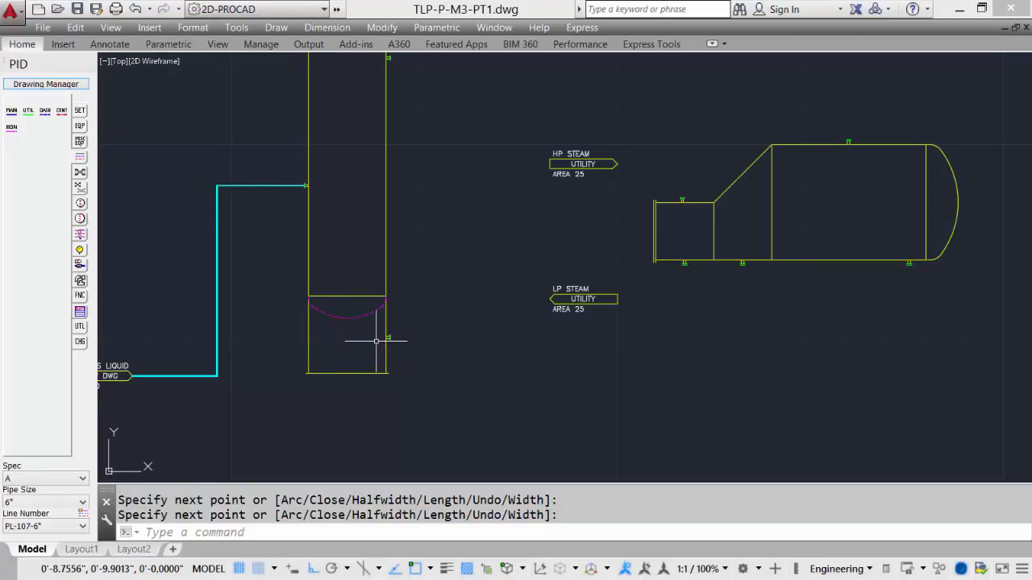
- Draw a dashed line from the low point of the column's bottom head down and across to the skirt's right-hand nozzle
{"action": "left_click", "coordinate": [45, 111]}
{"action": "scroll", "coordinate": [356, 337], "scroll_direction": "up", "scroll_amount": 2}
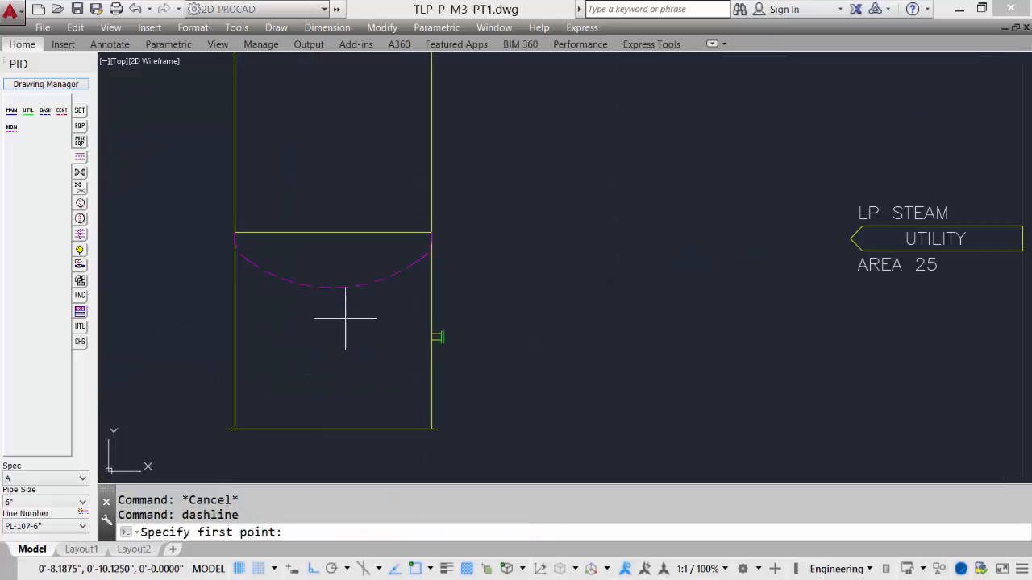
{"action": "left_click", "coordinate": [333, 287]}
{"action": "left_click", "coordinate": [376, 337]}
{"action": "key", "text": "F3"}
{"action": "left_click", "coordinate": [436, 338]}
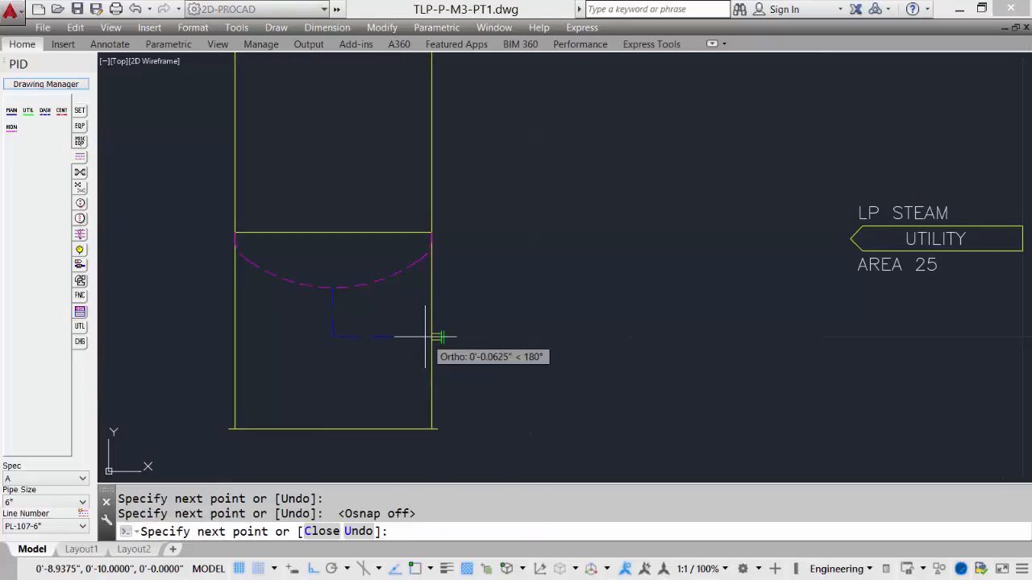
{"action": "key", "text": "F3"}
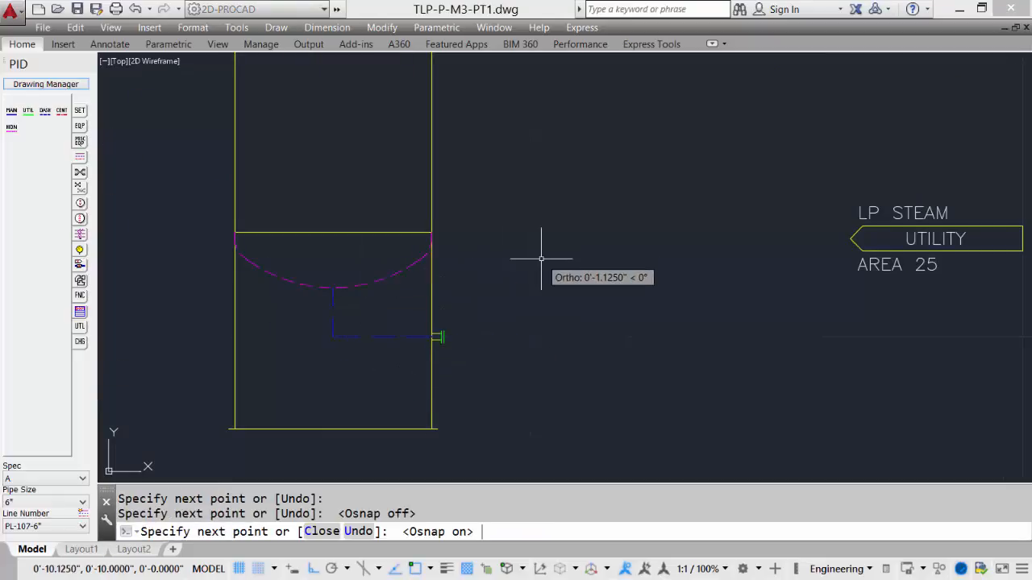
{"action": "key", "text": "Return"}
- Draw a main process line from the skirt's right-hand nozzle across and up to the middle bottom nozzle of the kettle reboiler
{"action": "scroll", "coordinate": [540, 259], "scroll_direction": "down", "scroll_amount": 2}
{"action": "scroll", "coordinate": [532, 315], "scroll_direction": "up", "scroll_amount": 2}
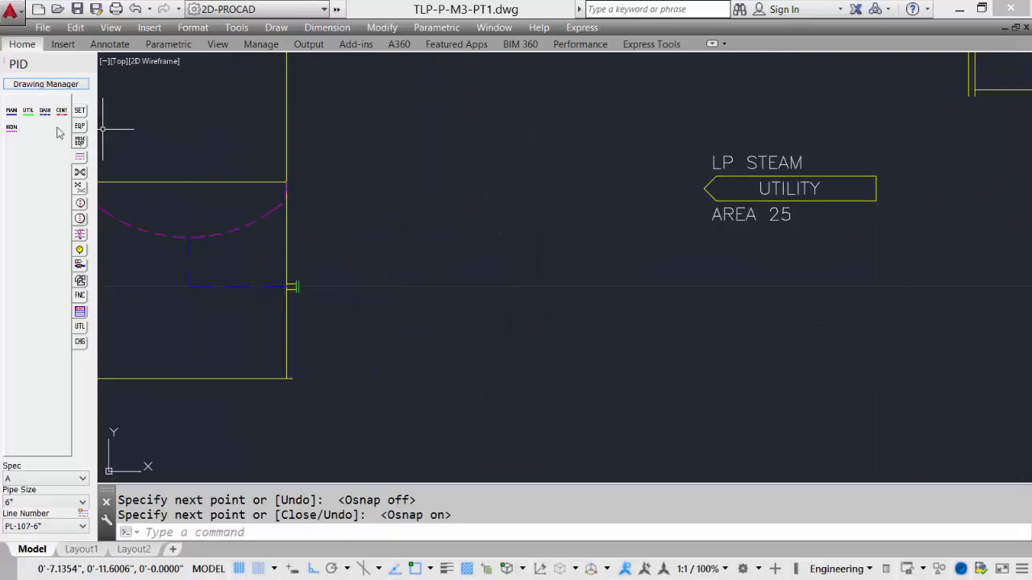
{"action": "left_click", "coordinate": [12, 112]}
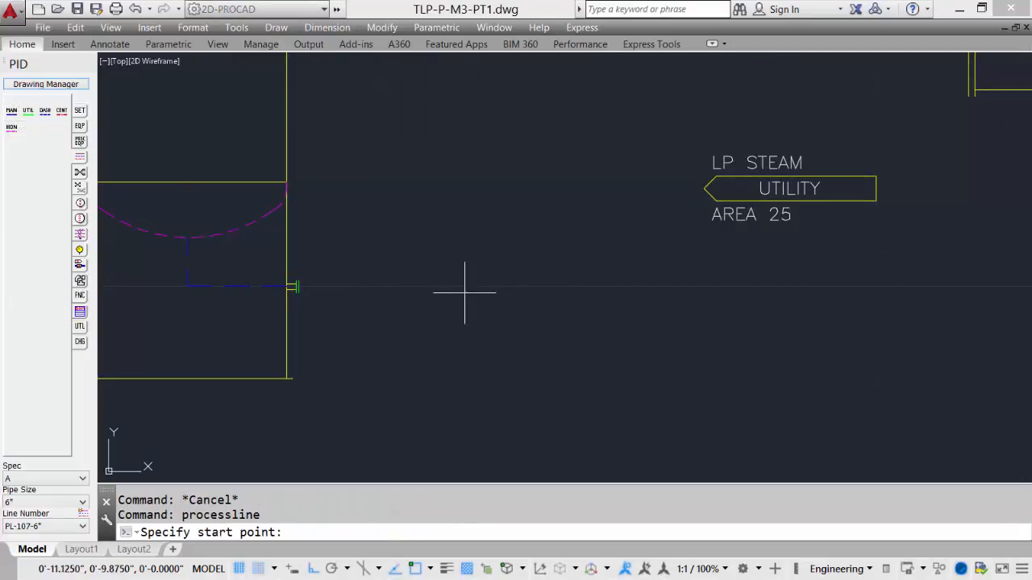
{"action": "left_click", "coordinate": [297, 287]}
{"action": "scroll", "coordinate": [629, 298], "scroll_direction": "down", "scroll_amount": 4}
{"action": "middle_click_drag", "start_coordinate": [771, 330], "coordinate": [503, 362]}
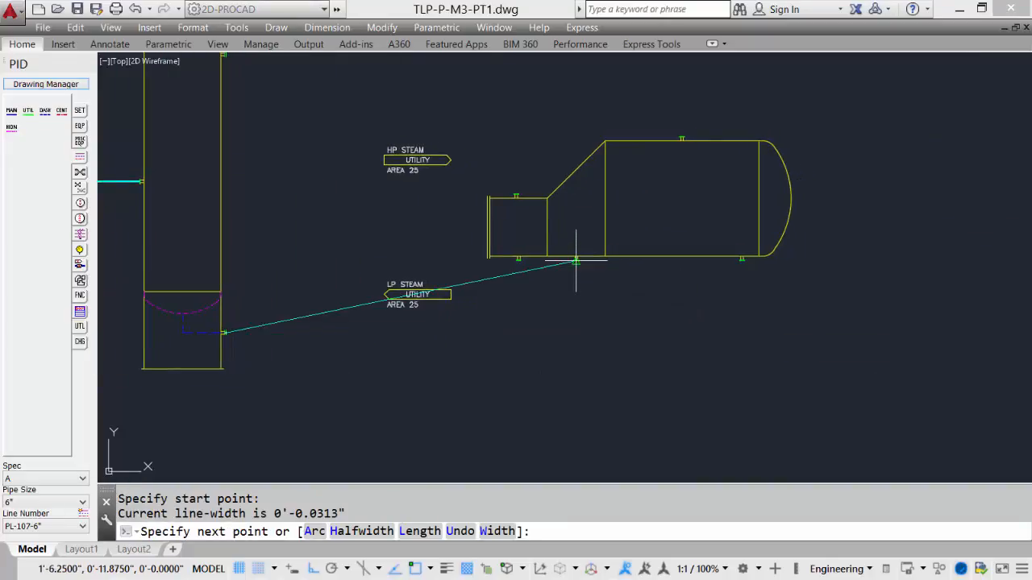
{"action": "left_click", "coordinate": [576, 332]}
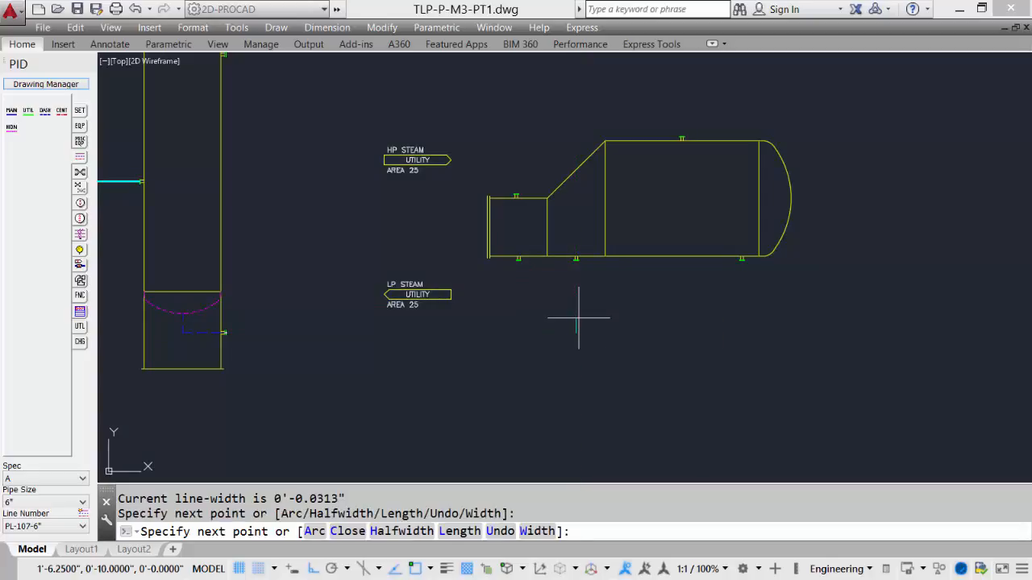
{"action": "left_click", "coordinate": [575, 261]}
{"action": "key", "text": "Return"}
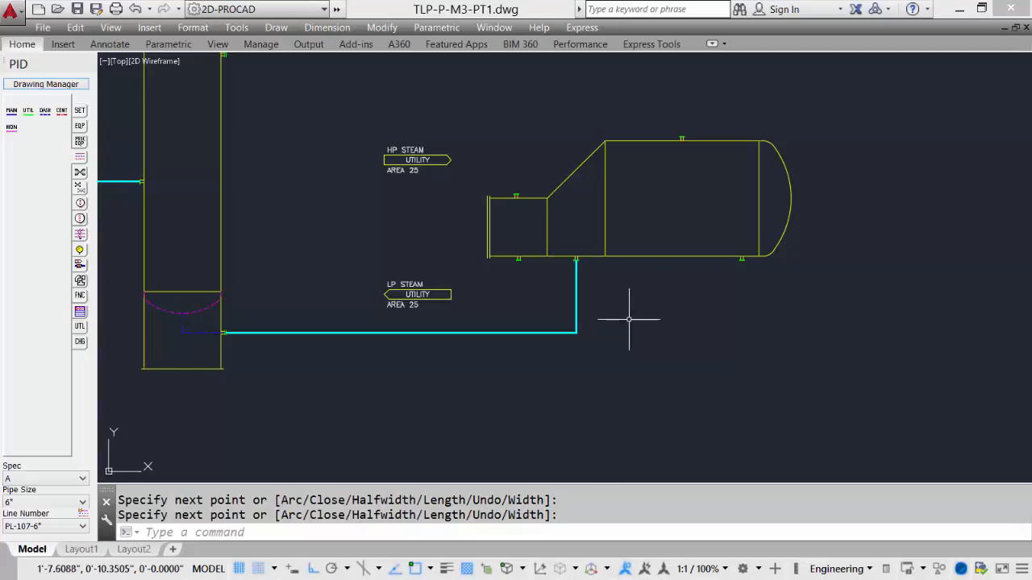
- Draw a main process line from the reboiler shell's top nozzle up and across to the column's upper right-hand nozzle
{"action": "middle_click_drag", "start_coordinate": [670, 196], "coordinate": [651, 295]}
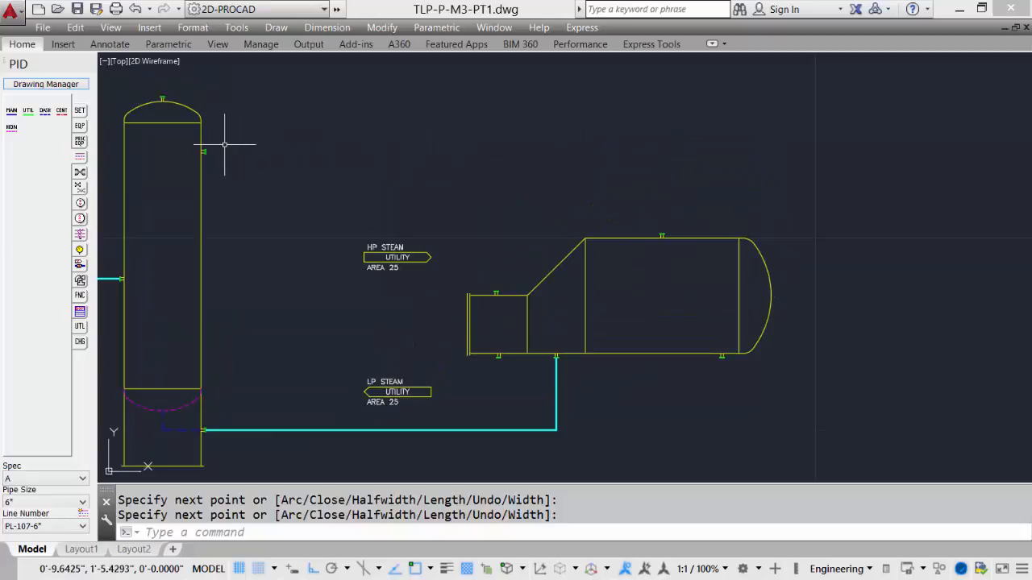
{"action": "left_click", "coordinate": [9, 111]}
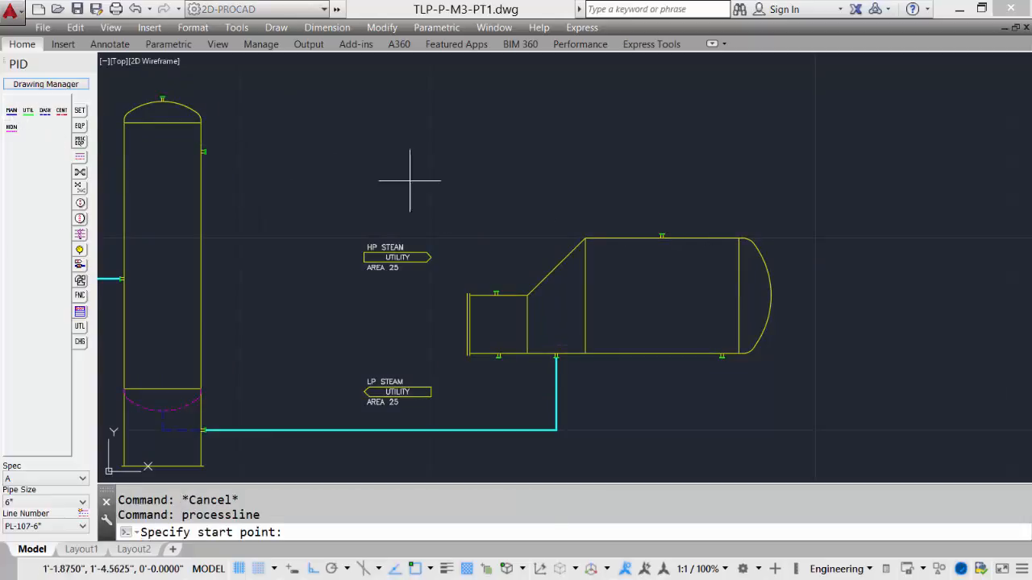
{"action": "left_click", "coordinate": [661, 225]}
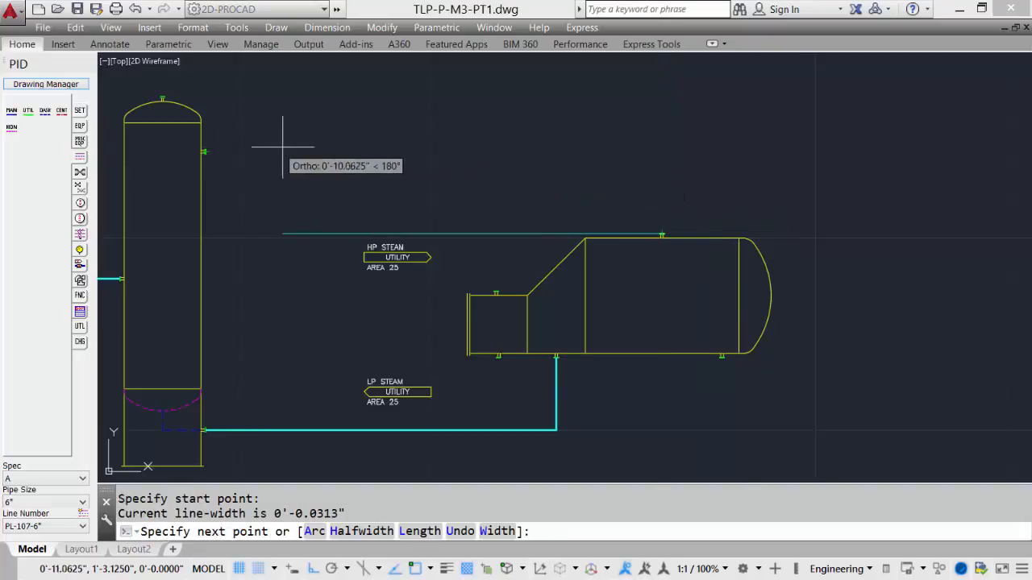
{"action": "left_click", "coordinate": [661, 151]}
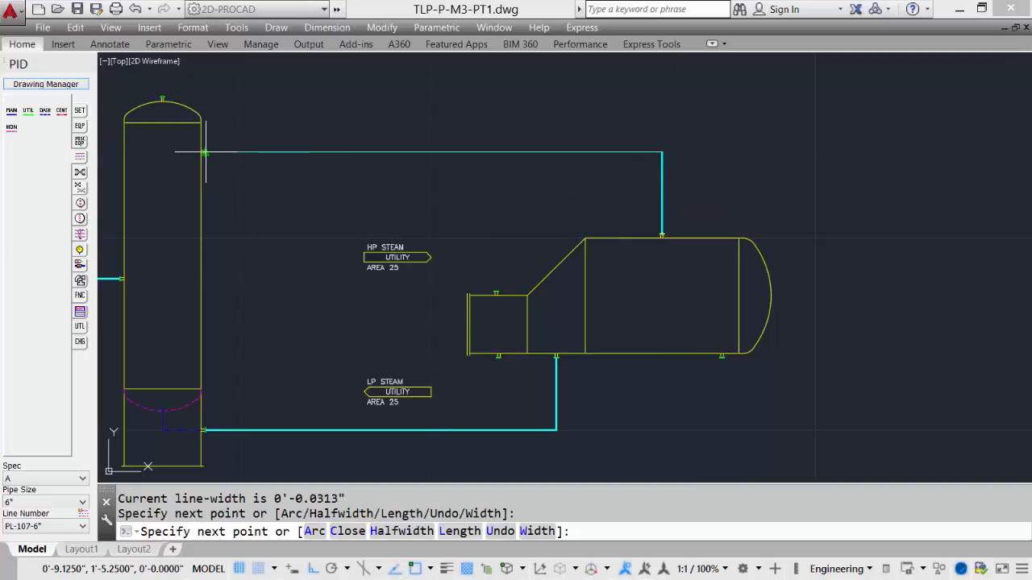
{"action": "left_click", "coordinate": [204, 152]}
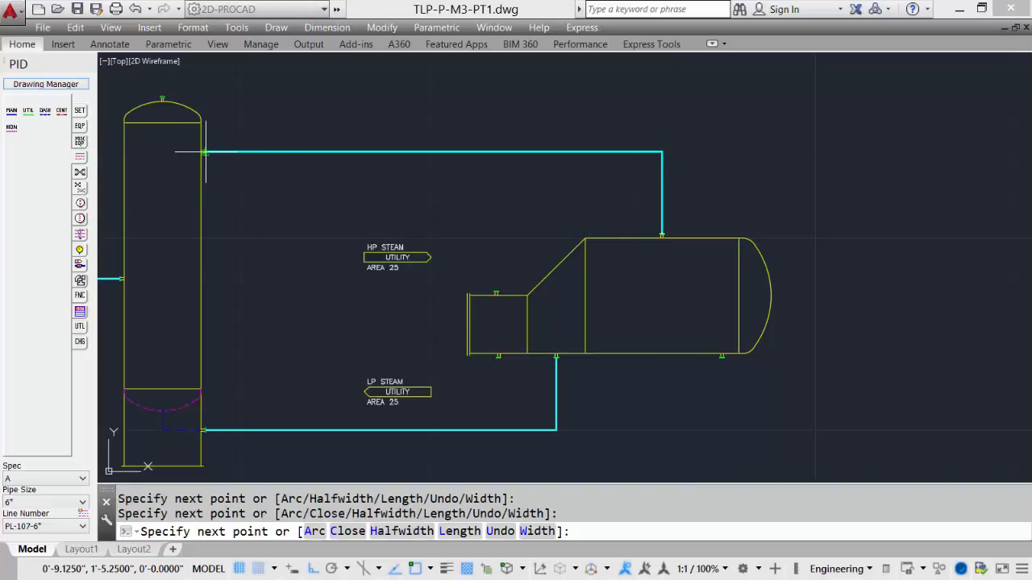
{"action": "key", "text": "Return"}
- Draw a main process line from the column's top nozzle up, across and down to the tail of the PROCESS VAPOR arrow
{"action": "scroll", "coordinate": [180, 199], "scroll_direction": "up", "scroll_amount": 2}
{"action": "middle_click_drag", "start_coordinate": [161, 204], "coordinate": [338, 181]}
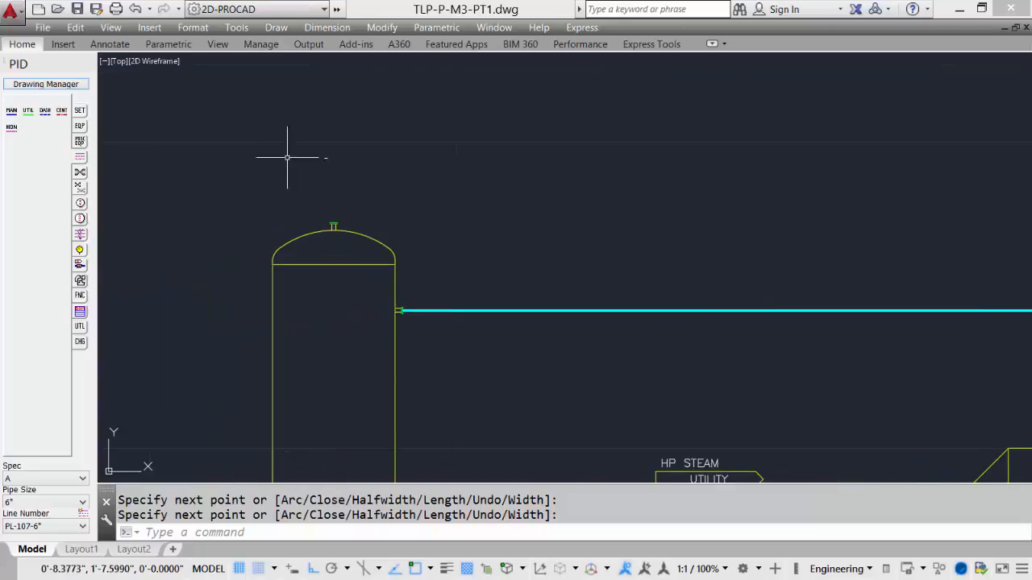
{"action": "left_click", "coordinate": [12, 111]}
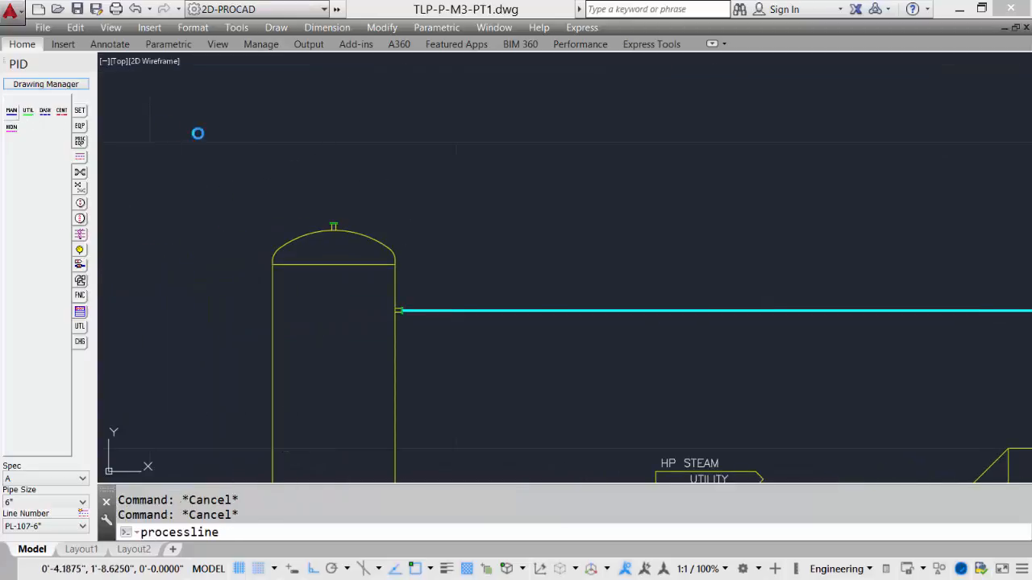
{"action": "left_click", "coordinate": [333, 220]}
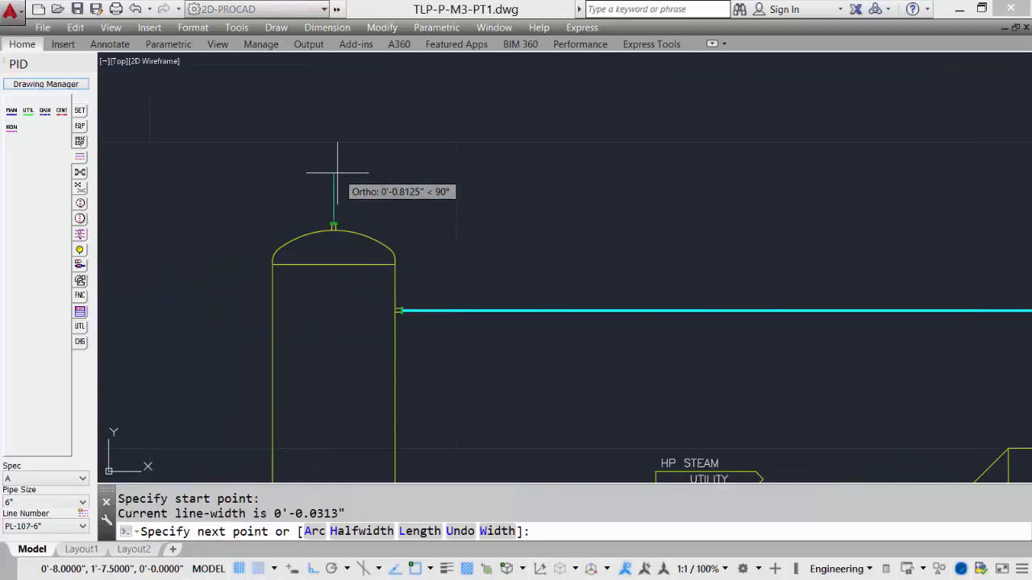
{"action": "left_click", "coordinate": [337, 173]}
{"action": "scroll", "coordinate": [863, 196], "scroll_direction": "down", "scroll_amount": 2}
{"action": "middle_click_drag", "start_coordinate": [863, 196], "coordinate": [207, 132]}
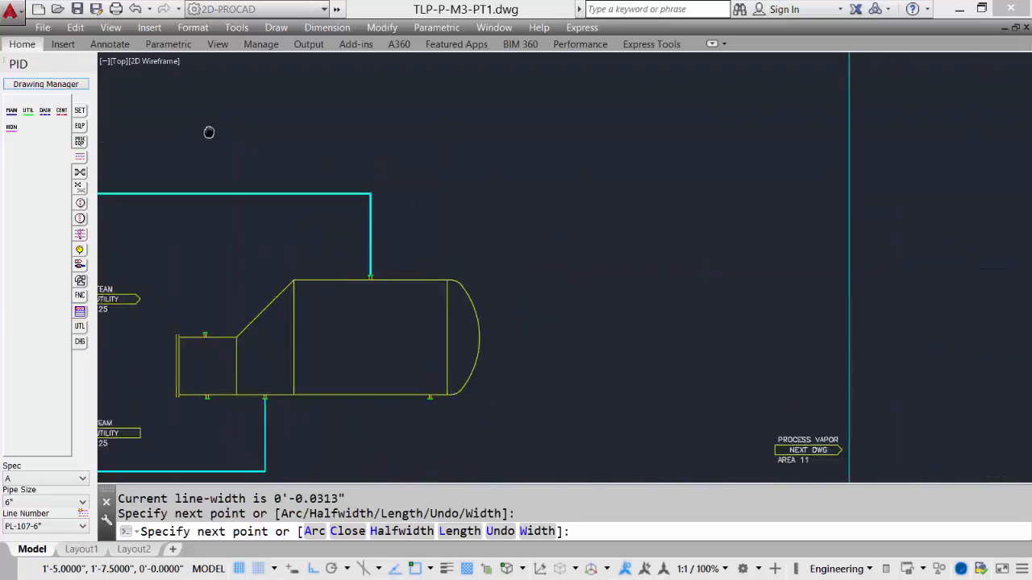
{"action": "left_click", "coordinate": [650, 153]}
{"action": "scroll", "coordinate": [644, 387], "scroll_direction": "up", "scroll_amount": 4}
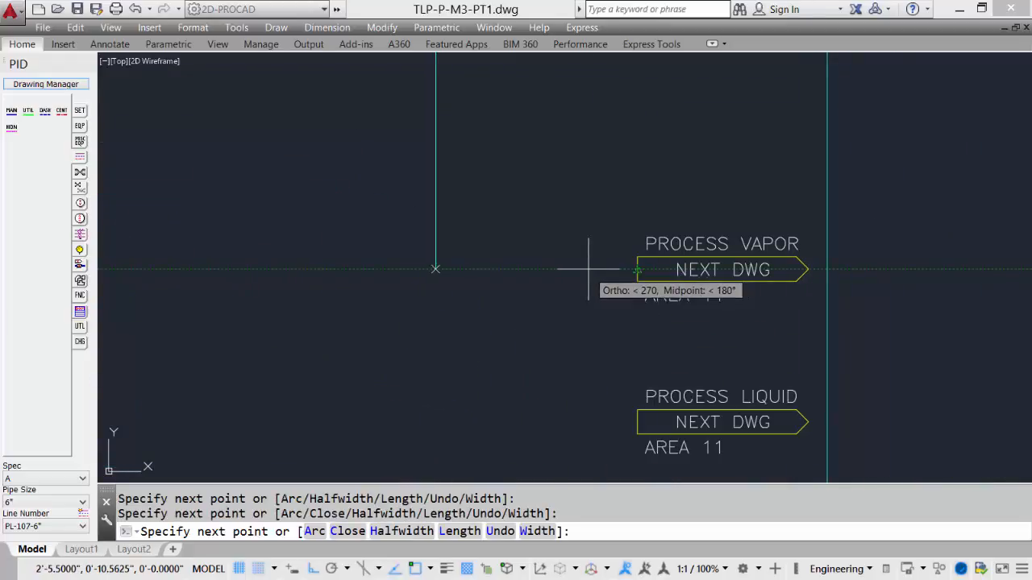
{"action": "left_click", "coordinate": [454, 262]}
{"action": "left_click", "coordinate": [626, 266]}
{"action": "key", "text": "Return"}
- Draw a main process line from the reboiler's right-hand bottom nozzle straight down and across to the right-hand pump's side nozzle
{"action": "scroll", "coordinate": [345, 179], "scroll_direction": "down", "scroll_amount": 2}
{"action": "scroll", "coordinate": [335, 257], "scroll_direction": "down", "scroll_amount": 2}
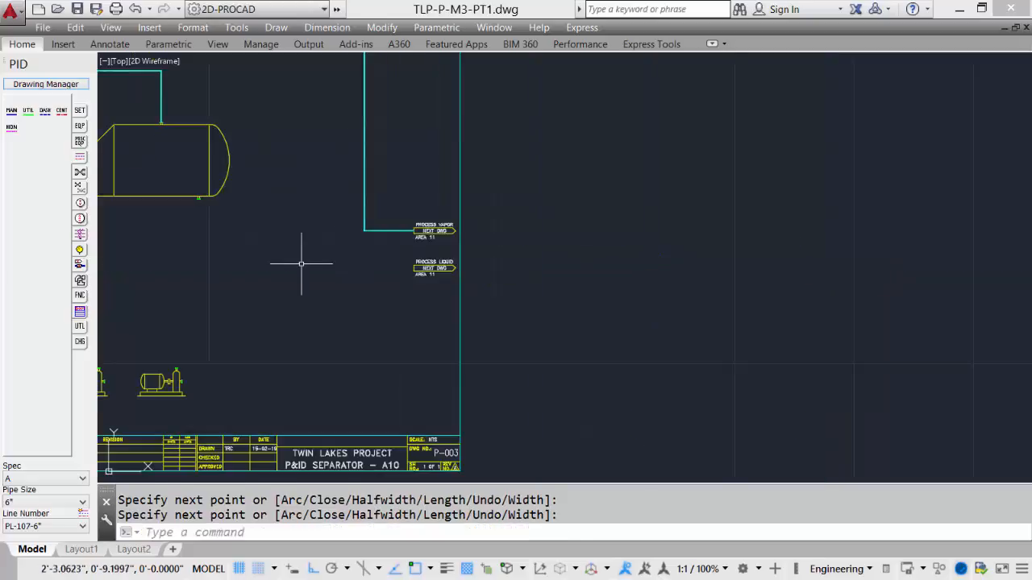
{"action": "middle_click_drag", "start_coordinate": [302, 263], "coordinate": [627, 350]}
{"action": "middle_click", "coordinate": [626, 350]}
{"action": "scroll", "coordinate": [695, 324], "scroll_direction": "up", "scroll_amount": 2}
{"action": "middle_click_drag", "start_coordinate": [688, 306], "coordinate": [523, 219]}
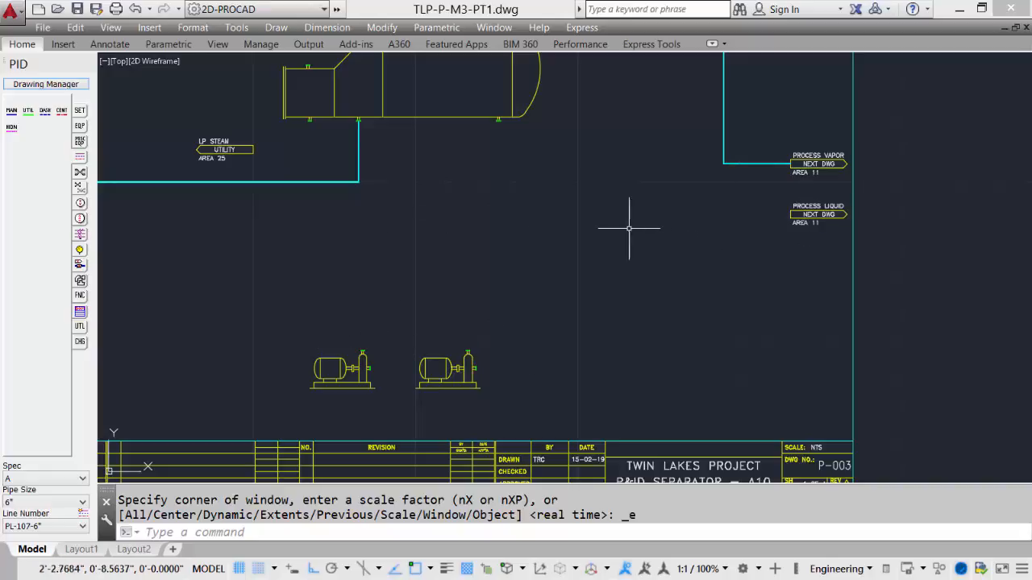
{"action": "left_click", "coordinate": [11, 113]}
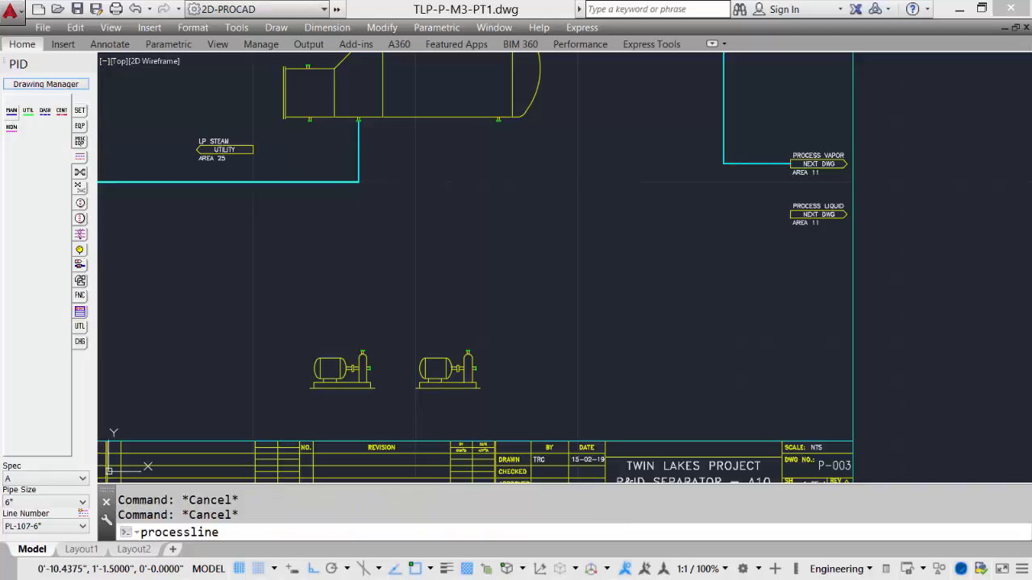
{"action": "left_click", "coordinate": [498, 121]}
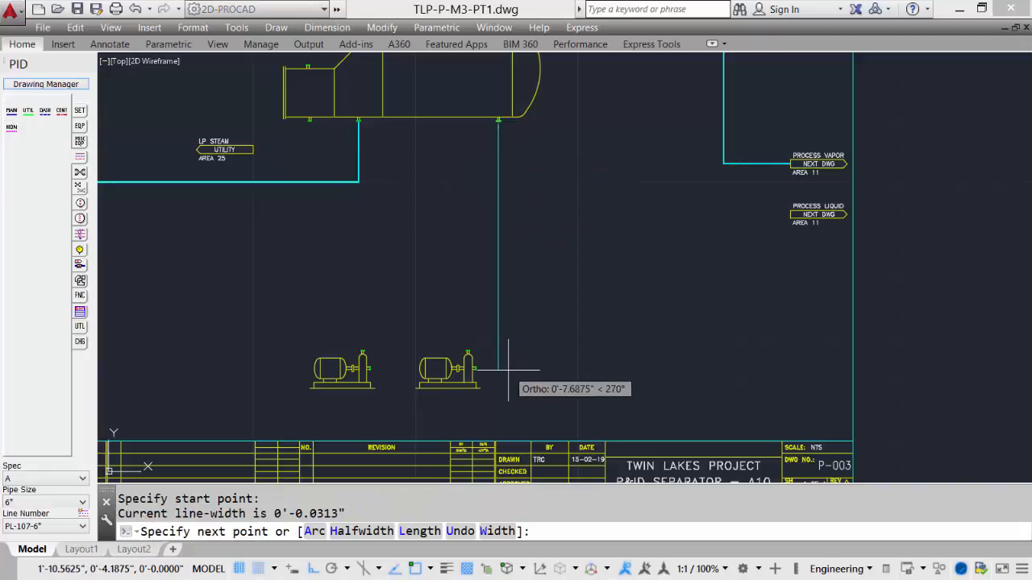
{"action": "scroll", "coordinate": [477, 366], "scroll_direction": "up", "scroll_amount": 3}
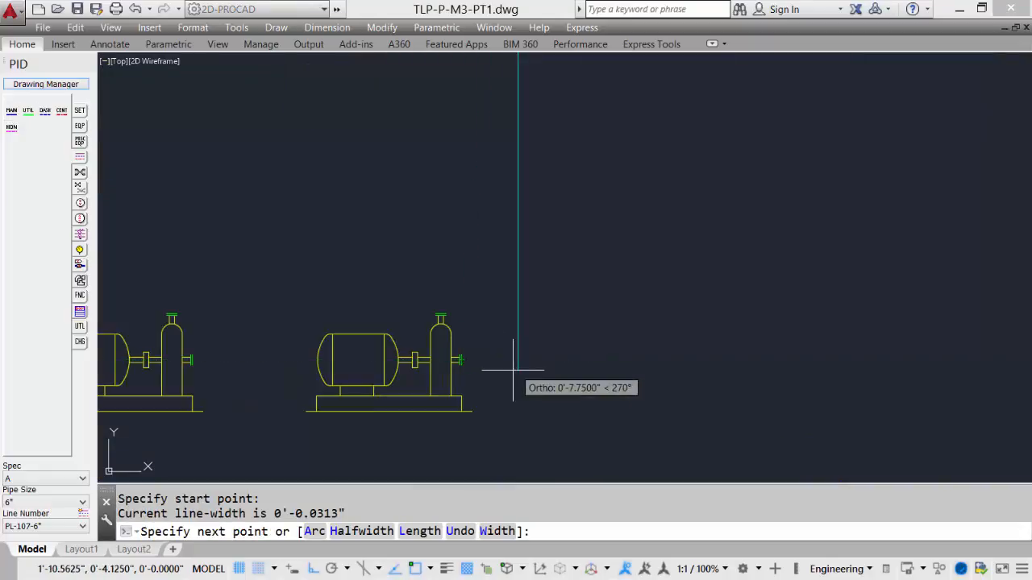
{"action": "left_click", "coordinate": [517, 359]}
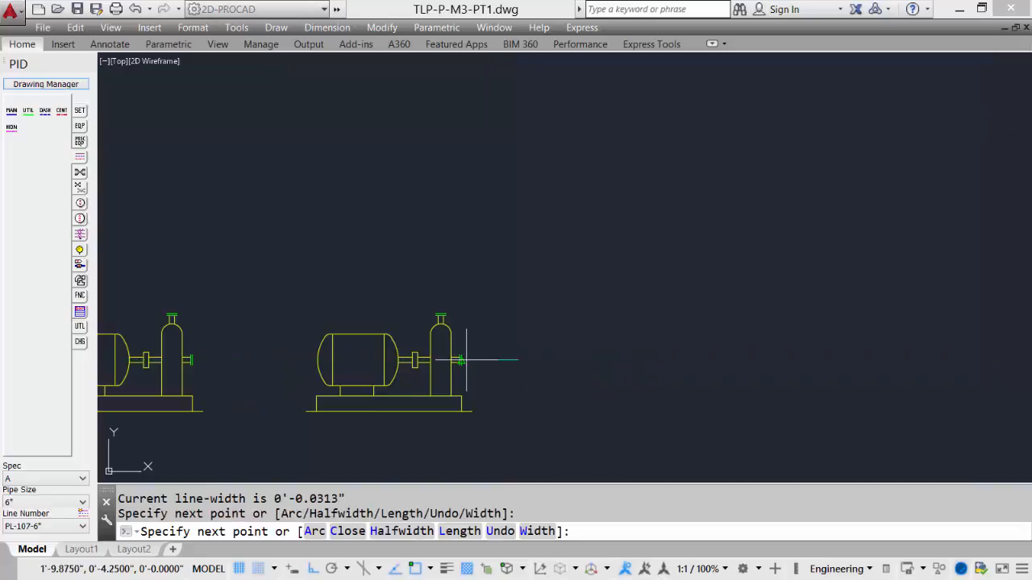
{"action": "left_click", "coordinate": [462, 360]}
{"action": "key", "text": "Return"}
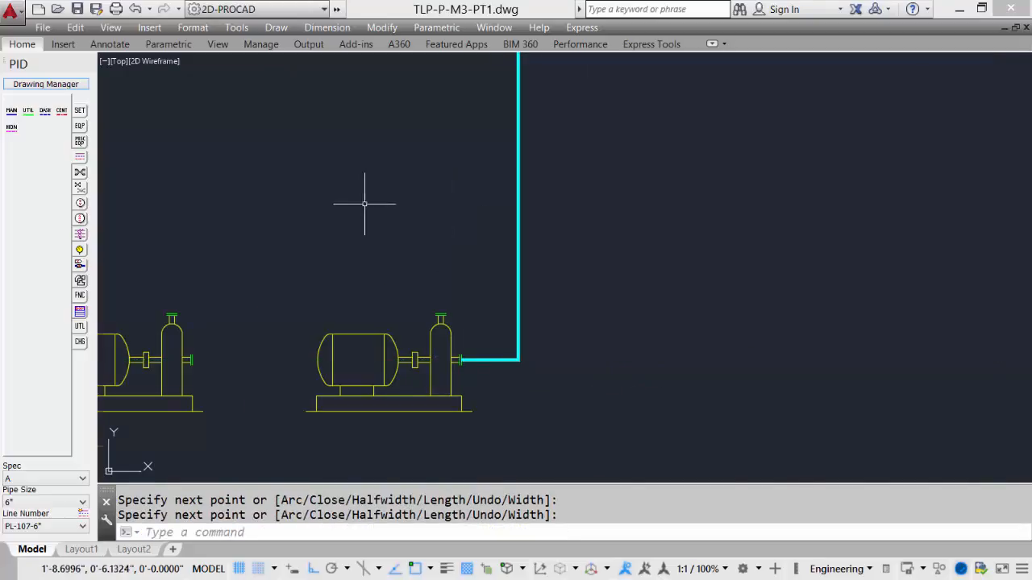
- Draw a branch process line from the reboiler-to-pump line, level with the skirt line, across and down to the left-hand pump's side nozzle
{"action": "scroll", "coordinate": [367, 201], "scroll_direction": "down", "scroll_amount": 2}
{"action": "scroll", "coordinate": [383, 198], "scroll_direction": "down", "scroll_amount": 2}
{"action": "scroll", "coordinate": [389, 198], "scroll_direction": "up", "scroll_amount": 1}
{"action": "middle_click_drag", "start_coordinate": [389, 199], "coordinate": [491, 279]}
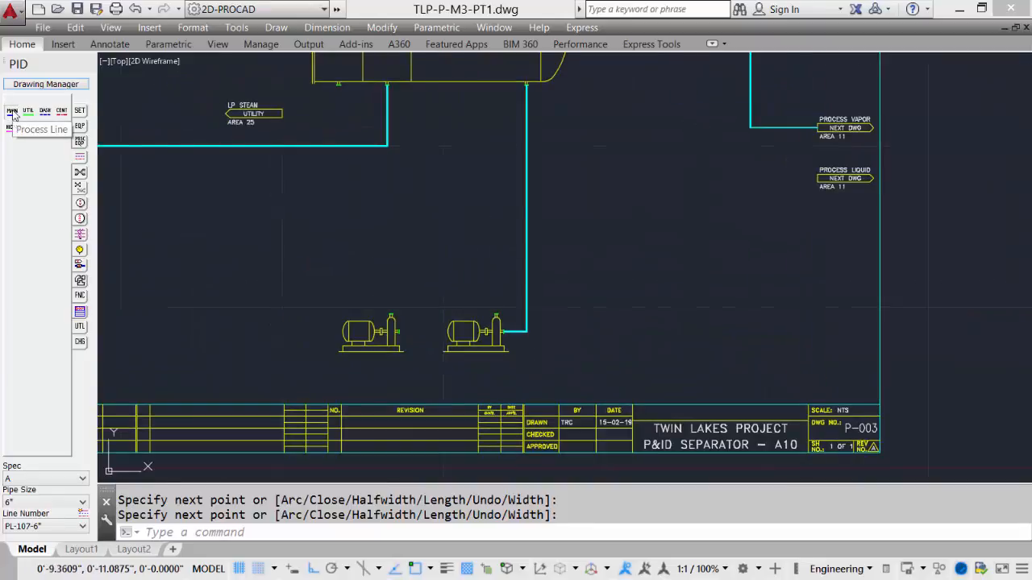
{"action": "left_click", "coordinate": [12, 113]}
{"action": "key", "text": "F3"}
{"action": "left_click", "coordinate": [526, 146]}
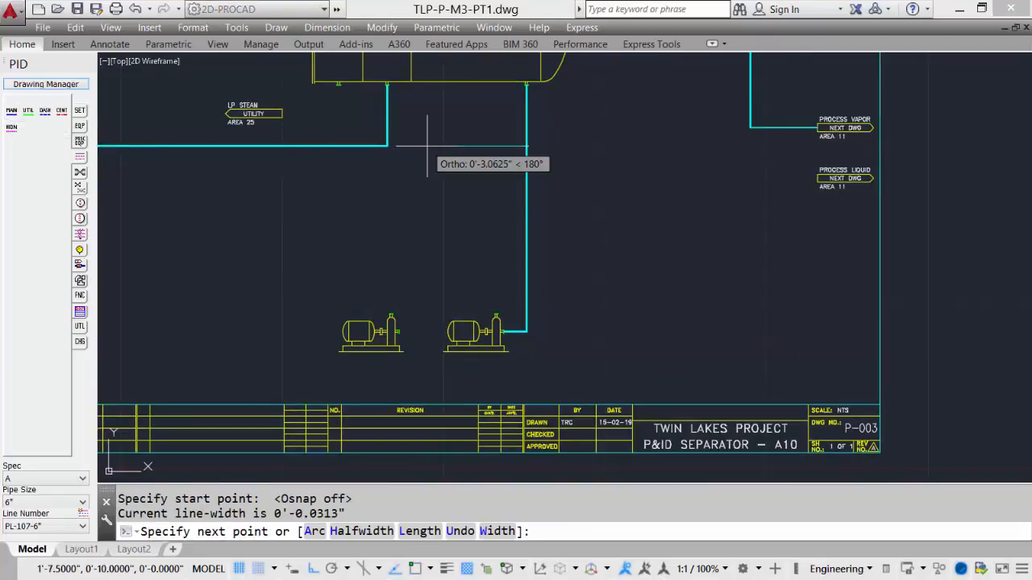
{"action": "left_click", "coordinate": [427, 146]}
{"action": "scroll", "coordinate": [407, 337], "scroll_direction": "up", "scroll_amount": 4}
{"action": "key", "text": "F3"}
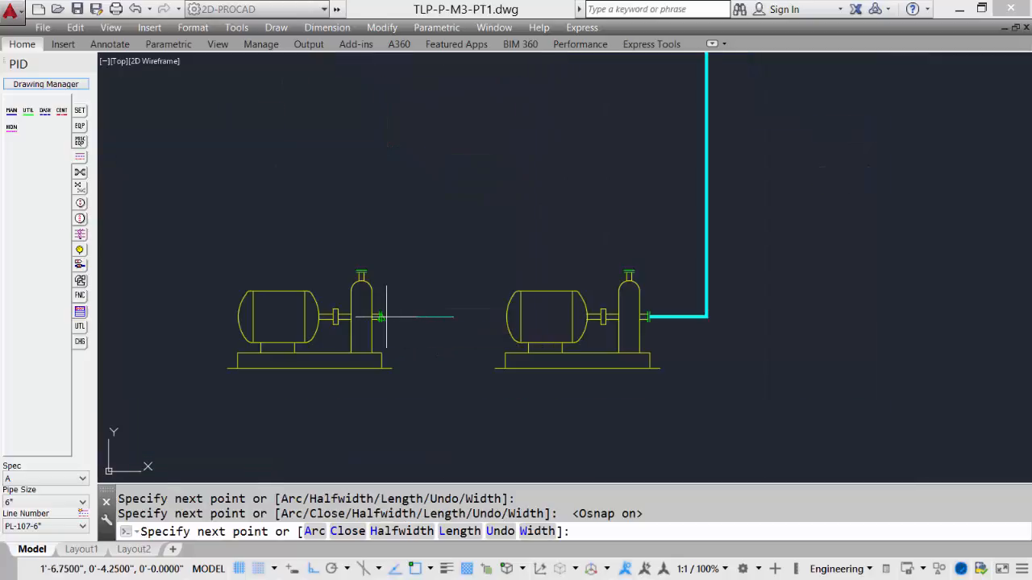
{"action": "left_click", "coordinate": [386, 317]}
{"action": "key", "text": "Return"}
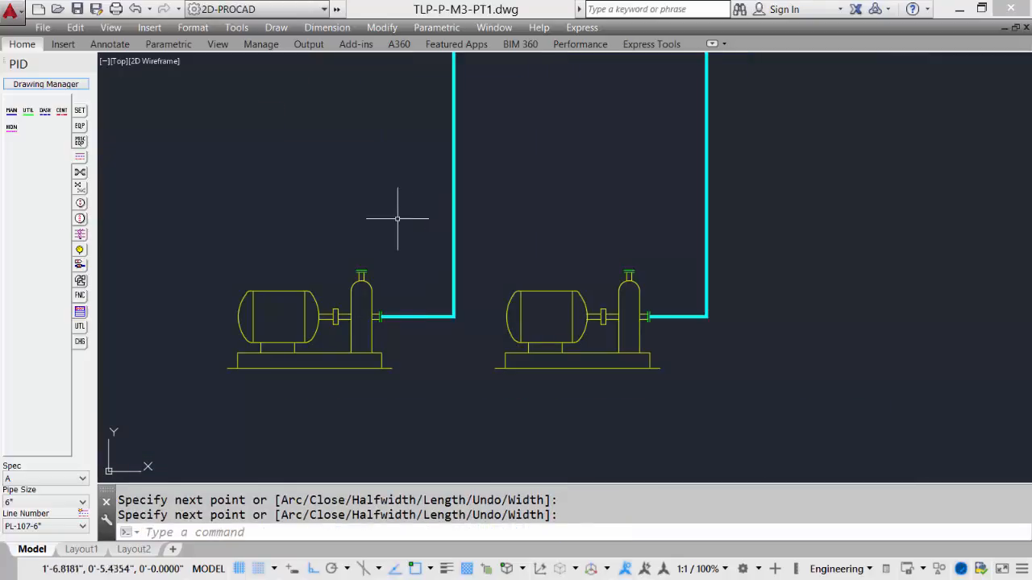
- Draw a main process line from the left-hand pump's top nozzle up and across to the tail of the PROCESS LIQUID arrow
{"action": "scroll", "coordinate": [636, 226], "scroll_direction": "down", "scroll_amount": 3}
{"action": "scroll", "coordinate": [571, 357], "scroll_direction": "up", "scroll_amount": 2}
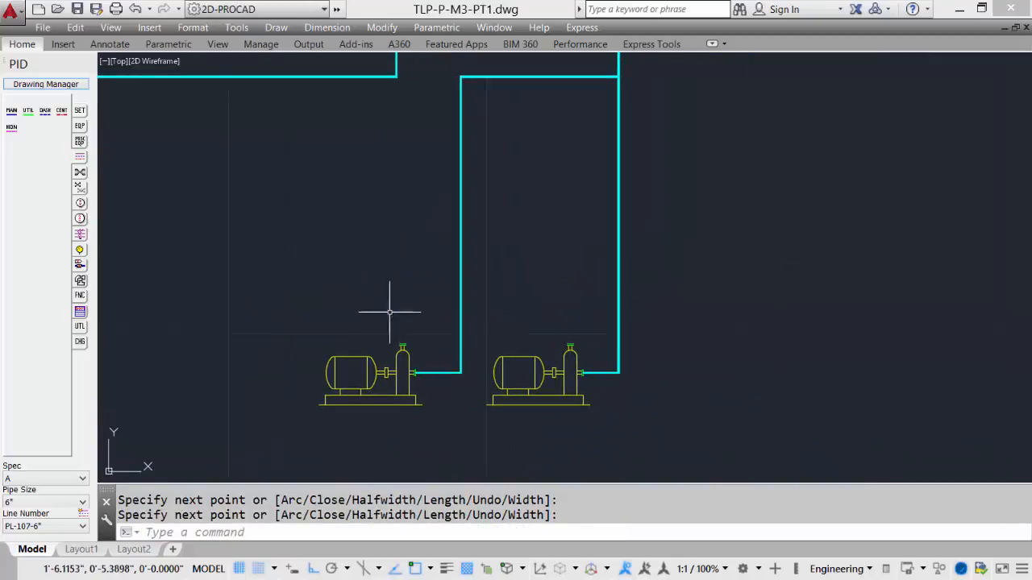
{"action": "key", "text": "Return"}
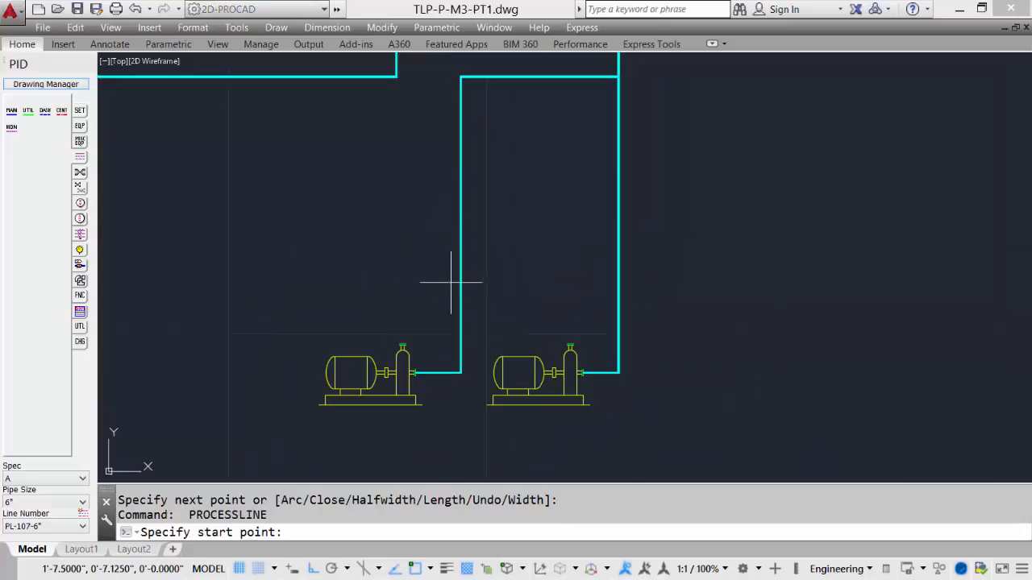
{"action": "left_click", "coordinate": [402, 339]}
{"action": "scroll", "coordinate": [438, 124], "scroll_direction": "down", "scroll_amount": 3}
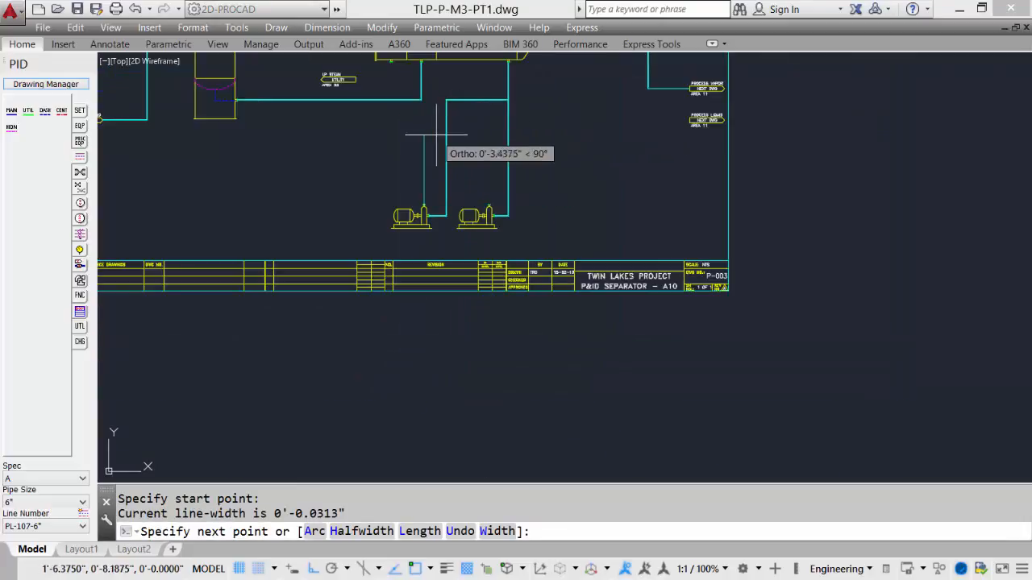
{"action": "left_click", "coordinate": [473, 120]}
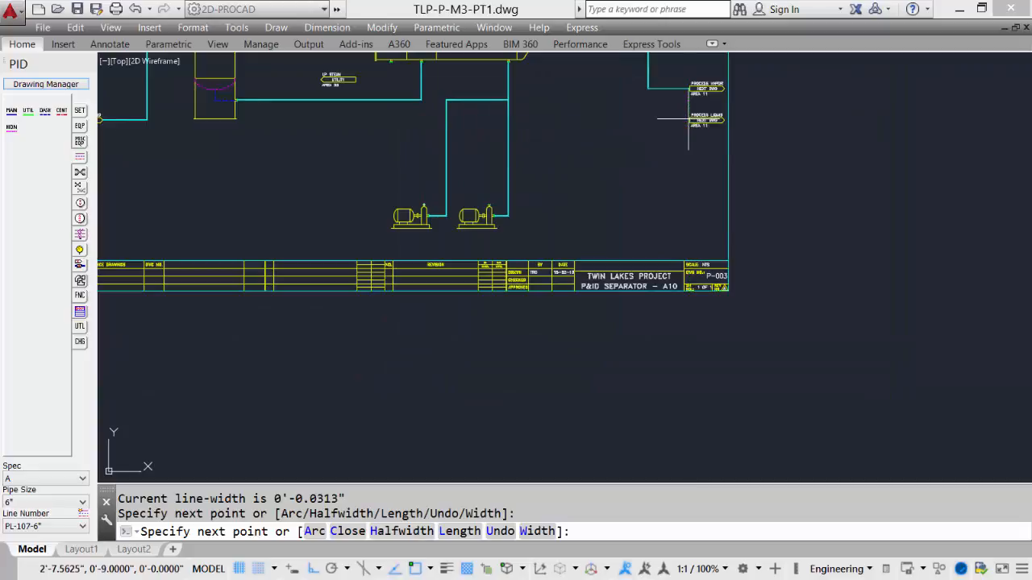
{"action": "left_click", "coordinate": [688, 118]}
{"action": "key", "text": "Return"}
- Draw a main process line from the right-hand pump's top nozzle up, perpendicular to the PROCESS LIQUID line
{"action": "scroll", "coordinate": [605, 159], "scroll_direction": "up", "scroll_amount": 4}
{"action": "scroll", "coordinate": [593, 165], "scroll_direction": "down", "scroll_amount": 2}
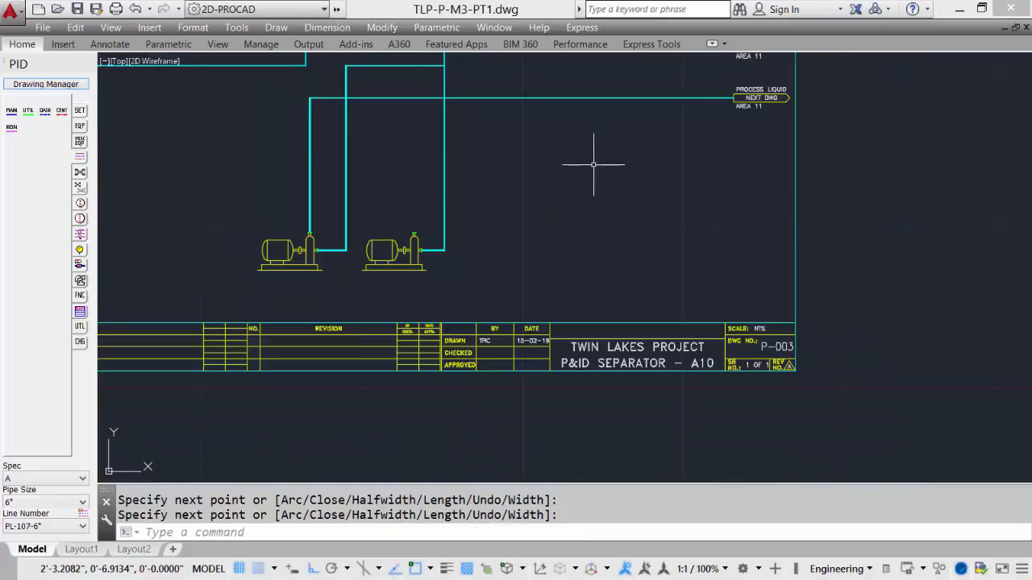
{"action": "middle_click_drag", "start_coordinate": [562, 207], "coordinate": [547, 295]}
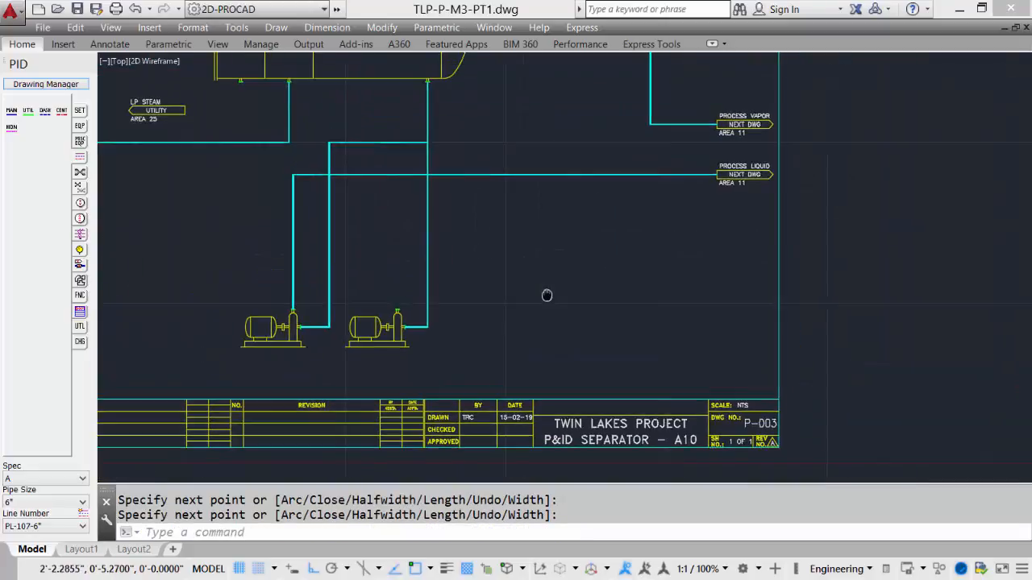
{"action": "left_click", "coordinate": [11, 111]}
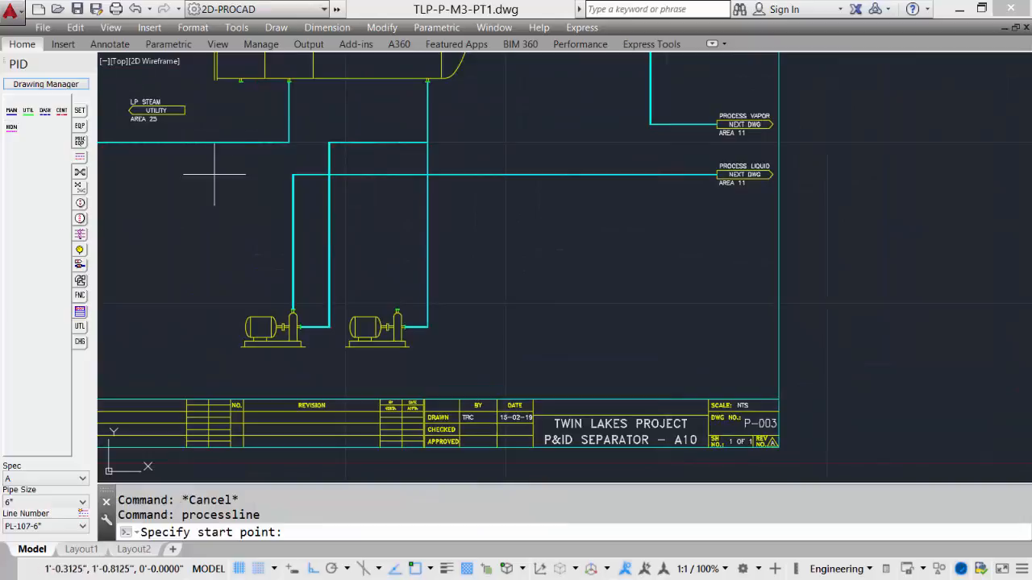
{"action": "left_click", "coordinate": [399, 308]}
{"action": "left_click", "coordinate": [401, 175]}
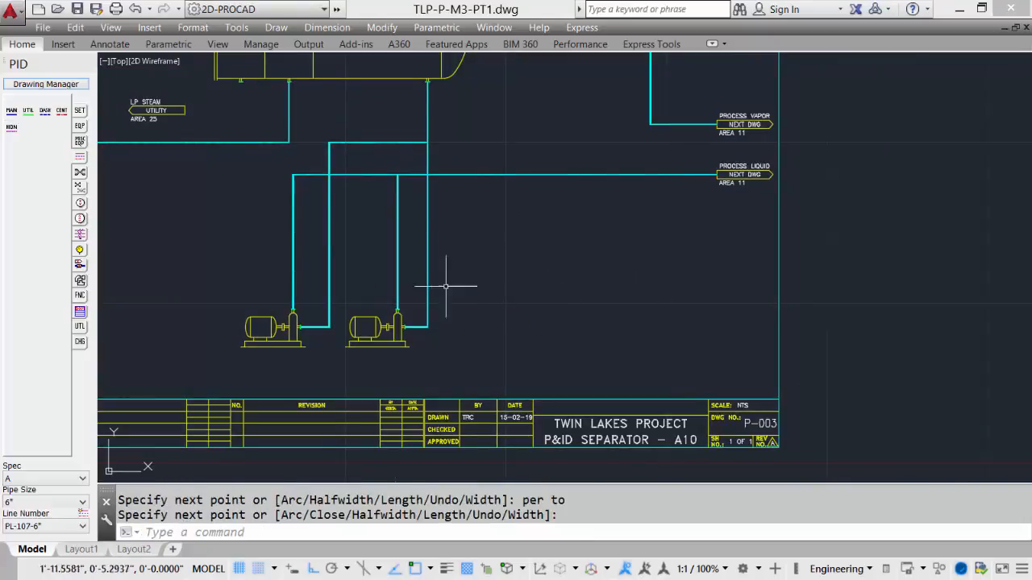
{"action": "scroll", "coordinate": [395, 272], "scroll_direction": "up", "scroll_amount": 2}
{"action": "scroll", "coordinate": [524, 203], "scroll_direction": "down", "scroll_amount": 2}
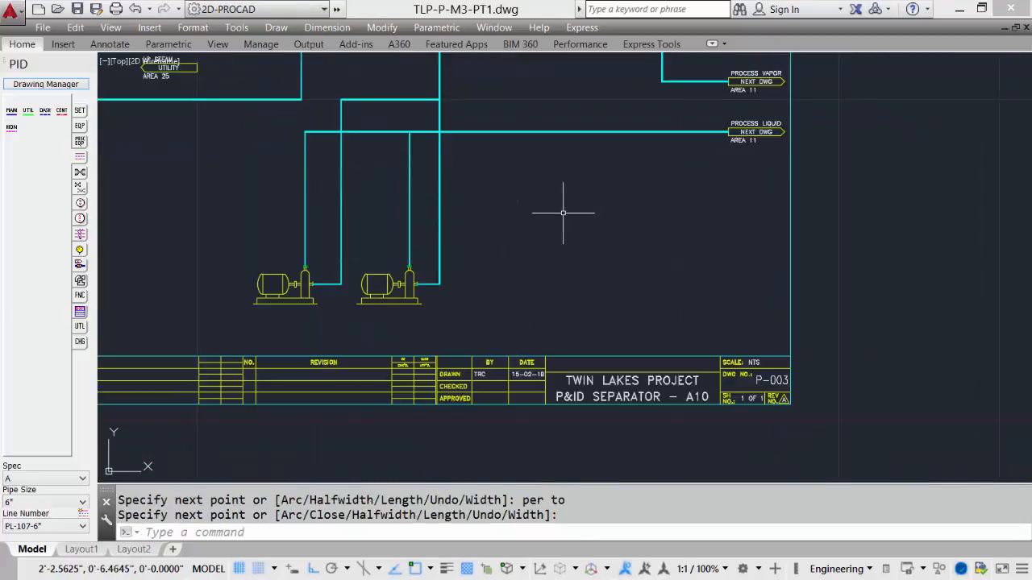
- Draw utility lines from the HP STEAM arrow tip to the reboiler channel's top nozzle and from its bottom nozzle to the LP STEAM arrow
{"action": "scroll", "coordinate": [563, 206], "scroll_direction": "down", "scroll_amount": 2}
{"action": "middle_click_drag", "start_coordinate": [562, 205], "coordinate": [606, 249]}
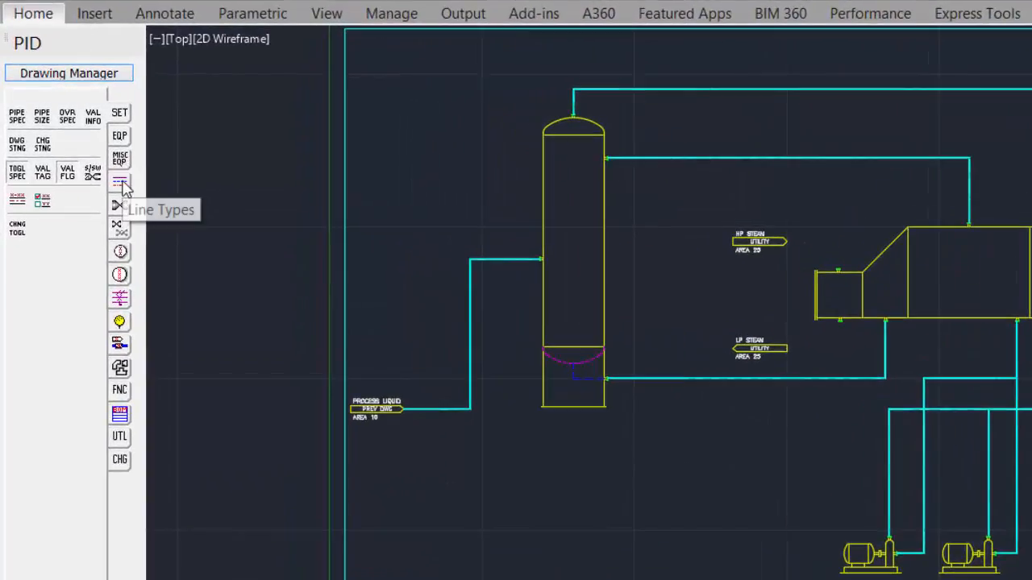
{"action": "left_click", "coordinate": [121, 184]}
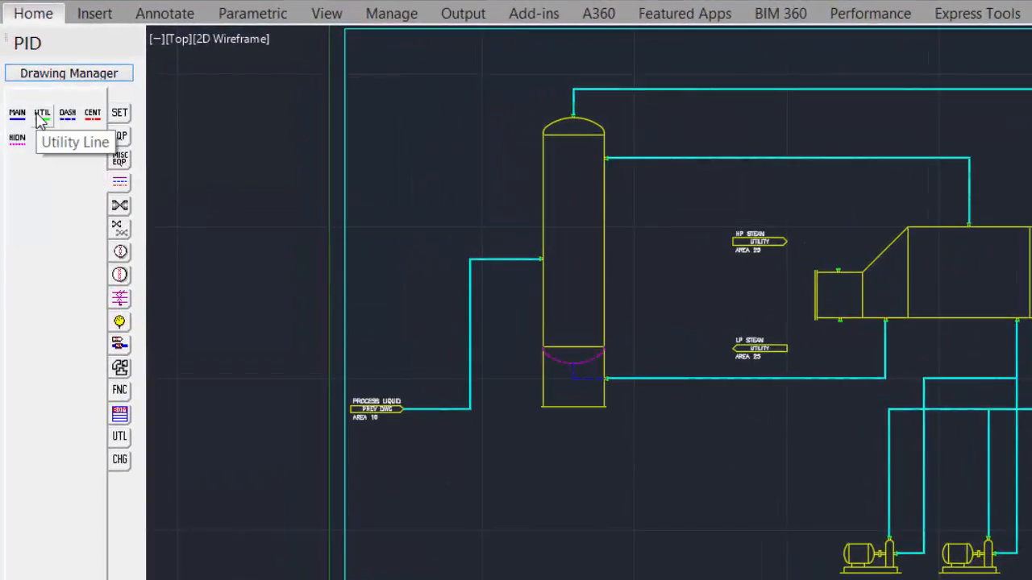
{"action": "left_click", "coordinate": [41, 120]}
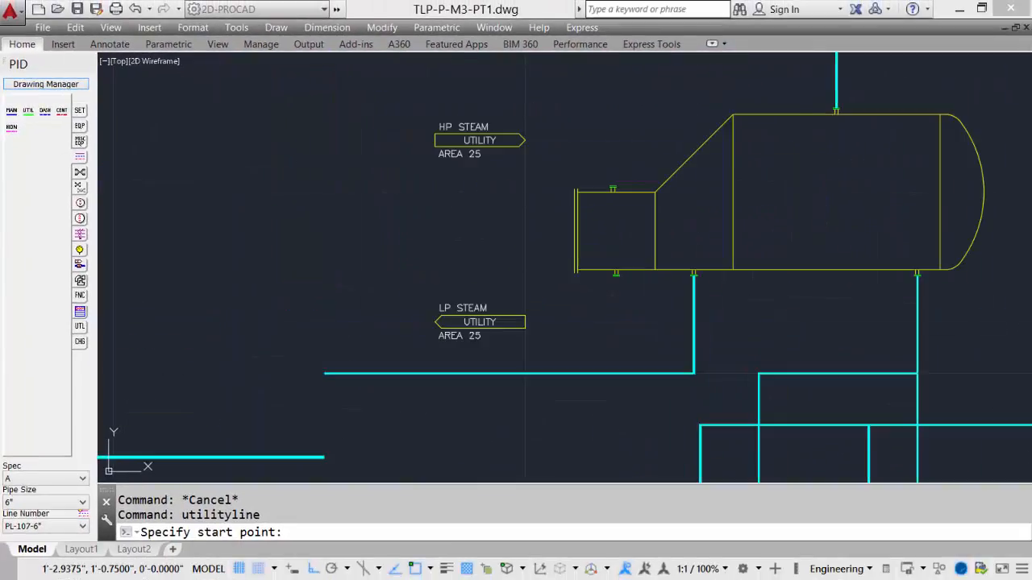
{"action": "scroll", "coordinate": [521, 235], "scroll_direction": "up", "scroll_amount": 3}
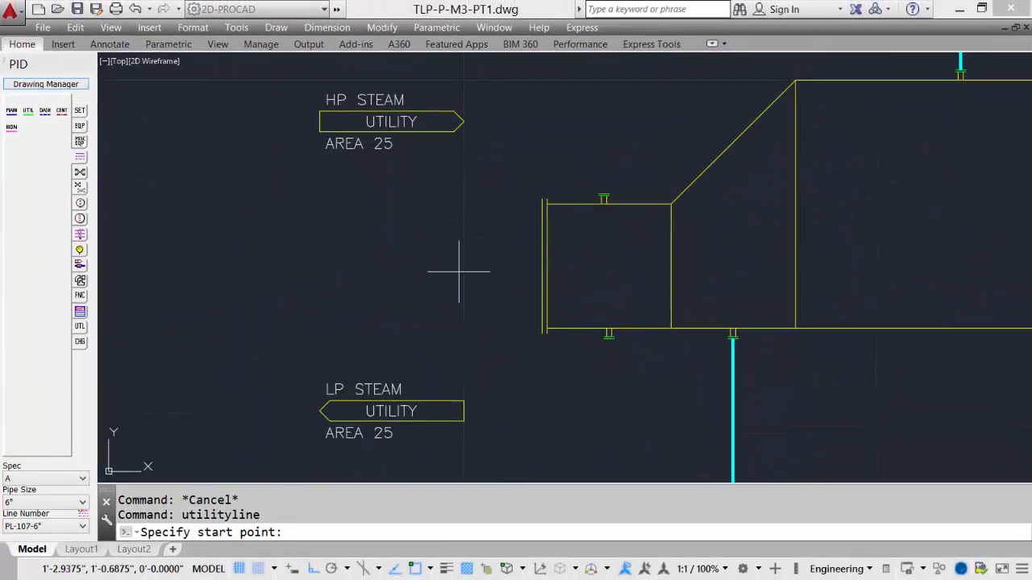
{"action": "left_click", "coordinate": [465, 120]}
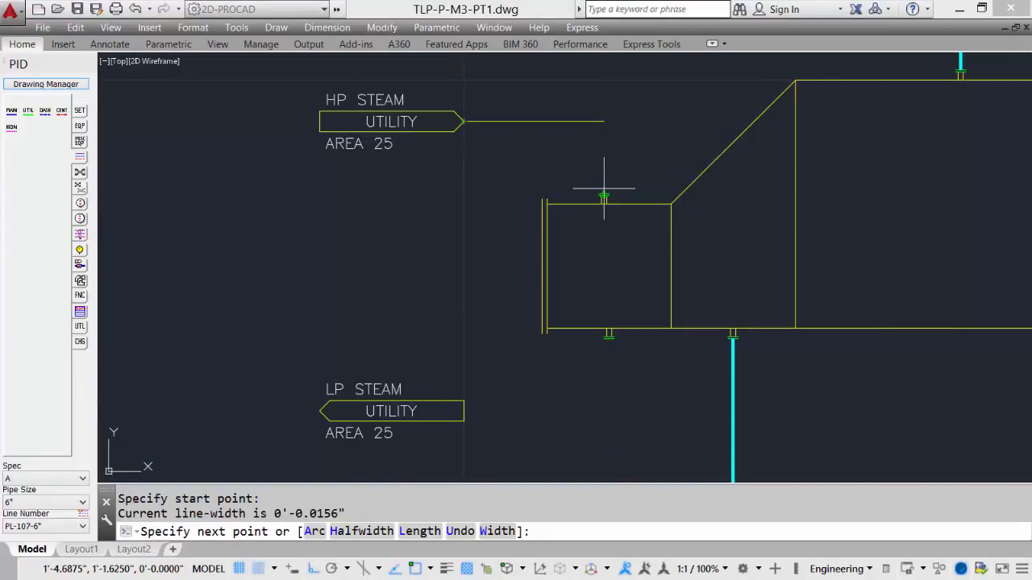
{"action": "left_click", "coordinate": [600, 137]}
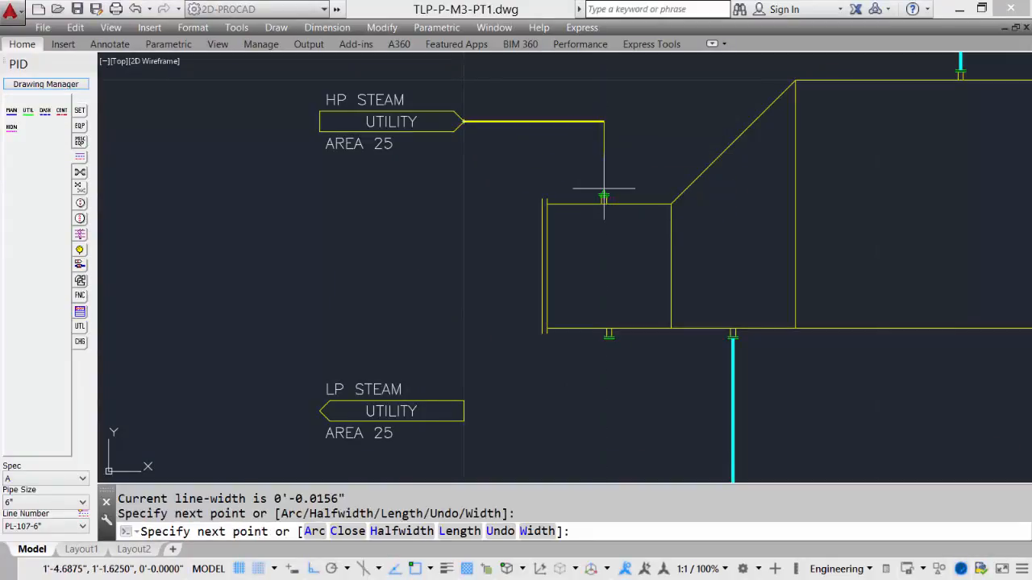
{"action": "left_click", "coordinate": [604, 194]}
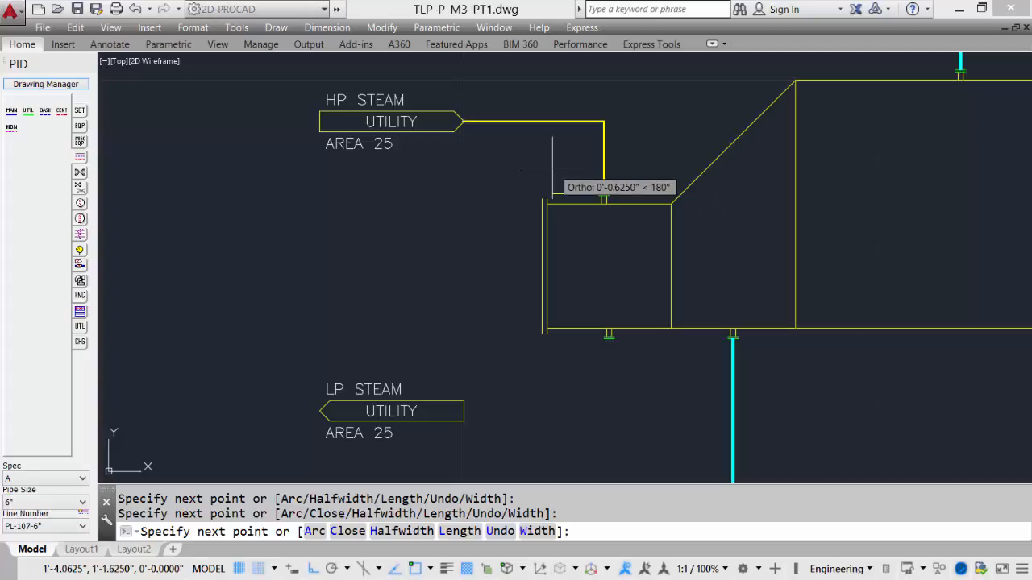
{"action": "key", "text": "Return"}
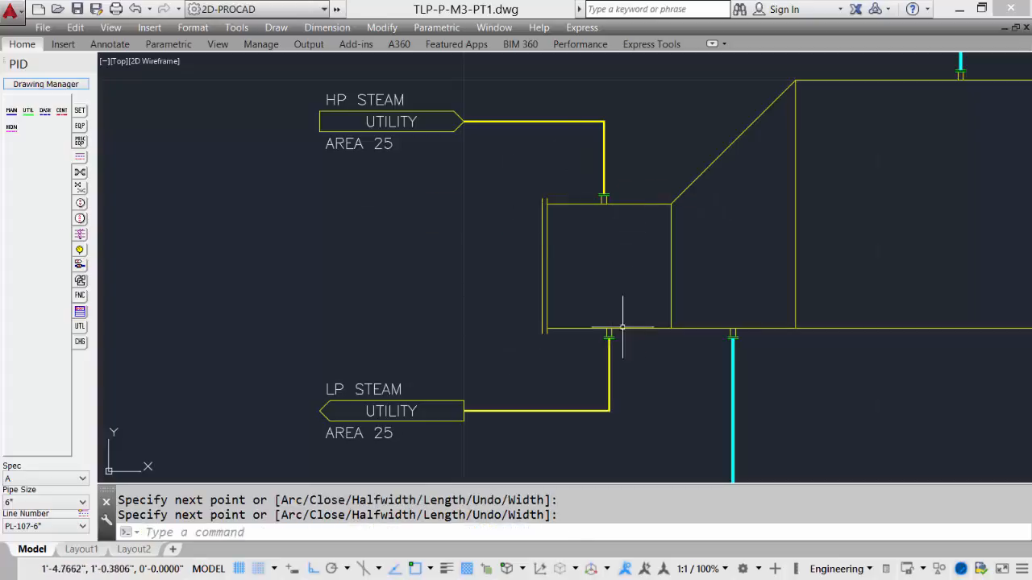
{"action": "scroll", "coordinate": [611, 334], "scroll_direction": "up", "scroll_amount": 4}
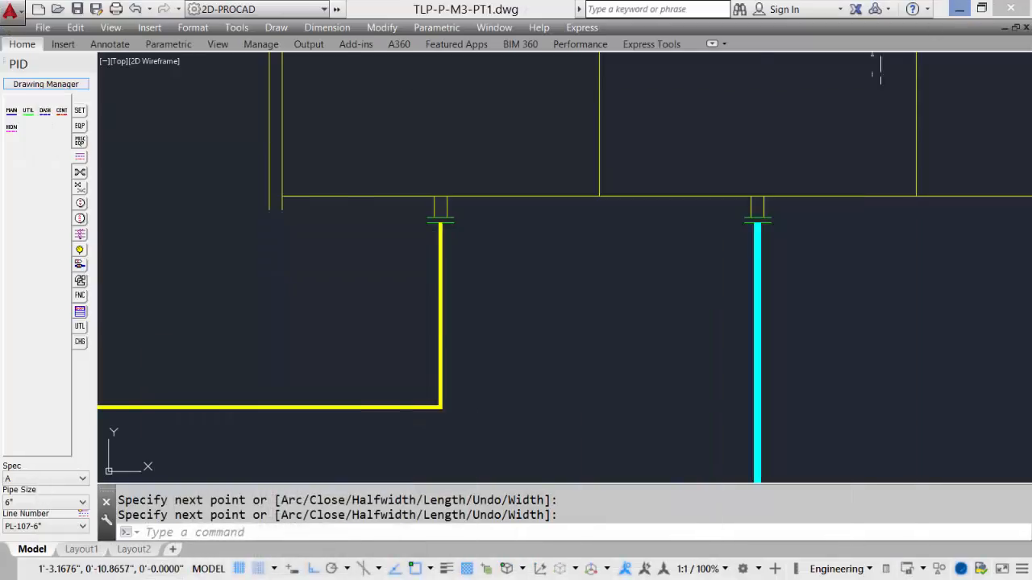
{"action": "scroll", "coordinate": [483, 282], "scroll_direction": "down", "scroll_amount": 4}
{"action": "scroll", "coordinate": [483, 282], "scroll_direction": "down", "scroll_amount": 2}
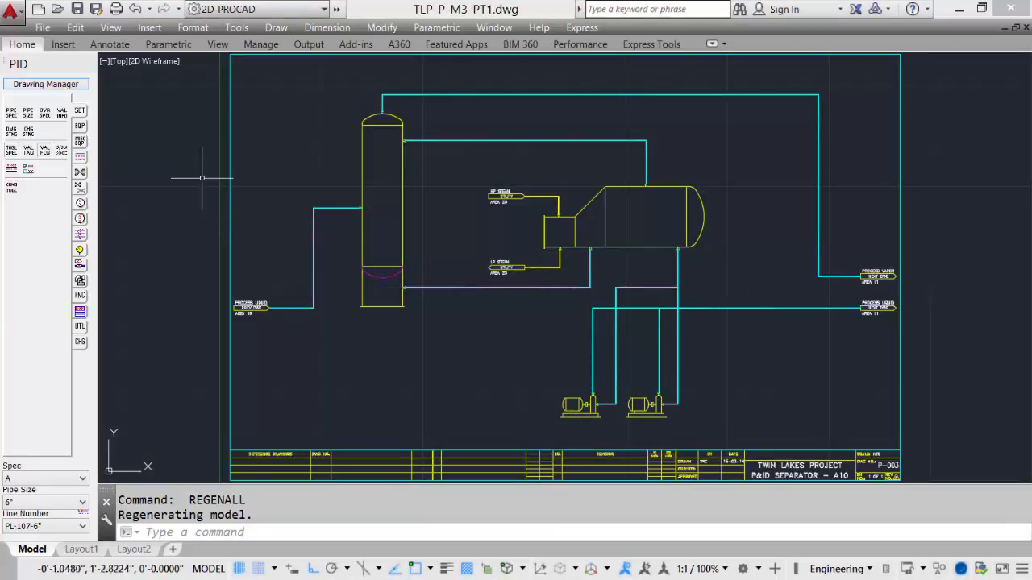
- Place large flow arrows at the end of each of the three segments of the PROCESS LIQUID feed line into the column
{"action": "scroll", "coordinate": [346, 231], "scroll_direction": "up", "scroll_amount": 4}
{"action": "mouse_move", "coordinate": [314, 262]}
{"action": "middle_mouse_down"}
{"action": "mouse_move", "coordinate": [442, 201]}
{"action": "mouse_move", "coordinate": [508, 228]}
{"action": "middle_mouse_up"}
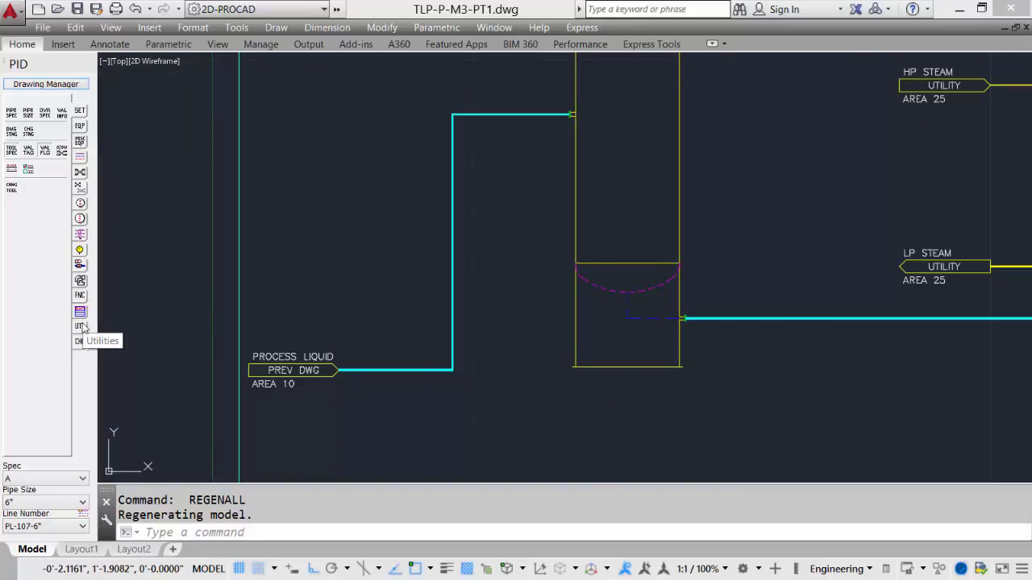
{"action": "left_click", "coordinate": [83, 327]}
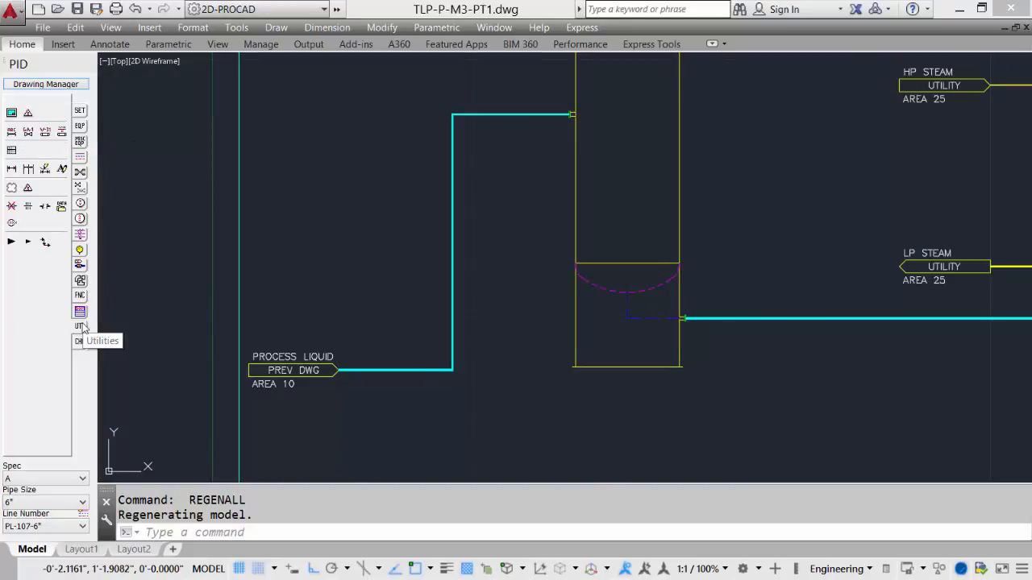
{"action": "left_click", "coordinate": [12, 243]}
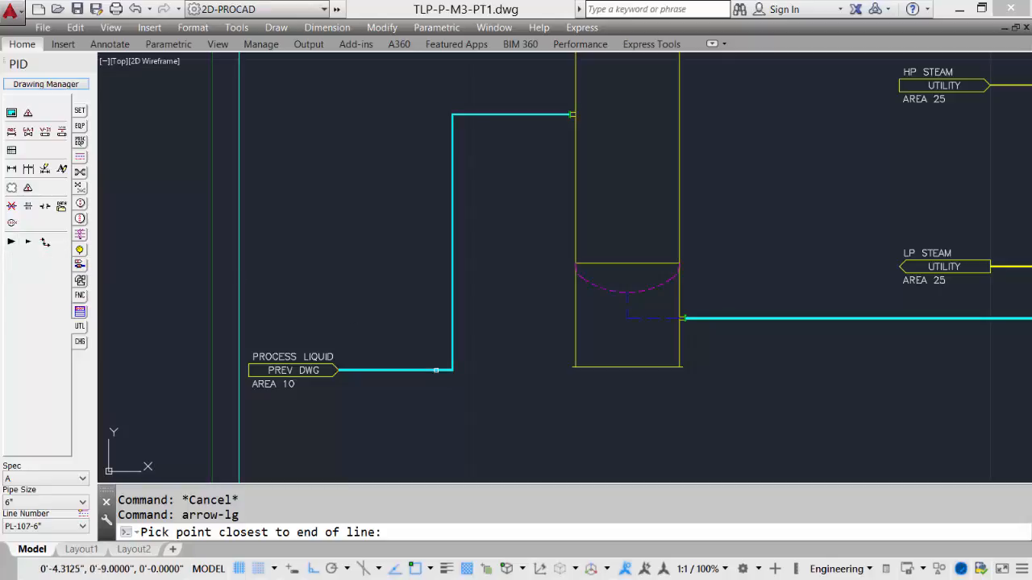
{"action": "left_click", "coordinate": [436, 370]}
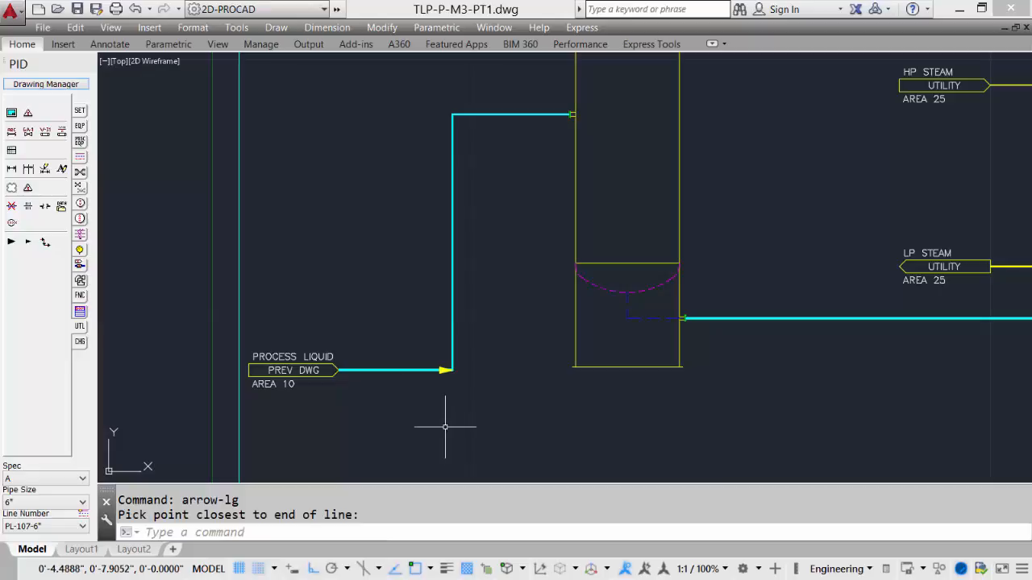
{"action": "key", "text": "Return"}
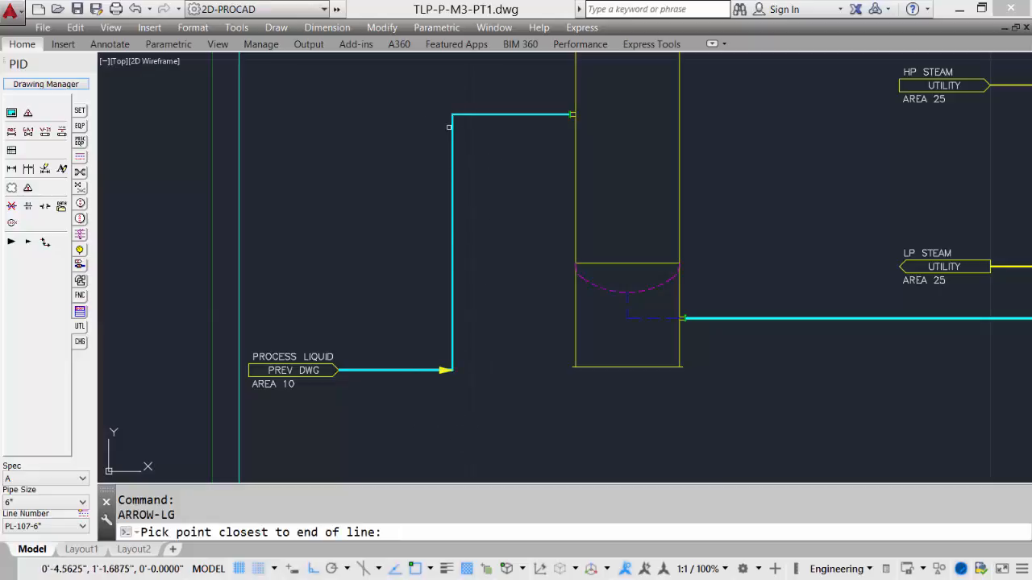
{"action": "left_click", "coordinate": [452, 122]}
{"action": "key", "text": "Return"}
{"action": "left_click", "coordinate": [553, 114]}
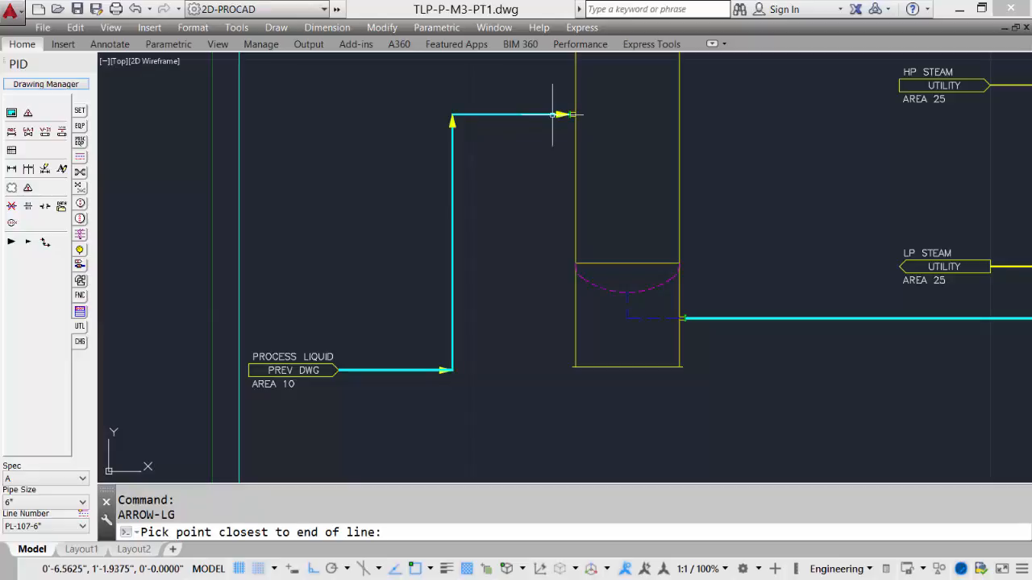
- Add large automatic flow arrows along the column's overhead line to PROCESS VAPOR, accepting the current direction
{"action": "left_click", "coordinate": [46, 243]}
{"action": "scroll", "coordinate": [553, 249], "scroll_direction": "down", "scroll_amount": 5}
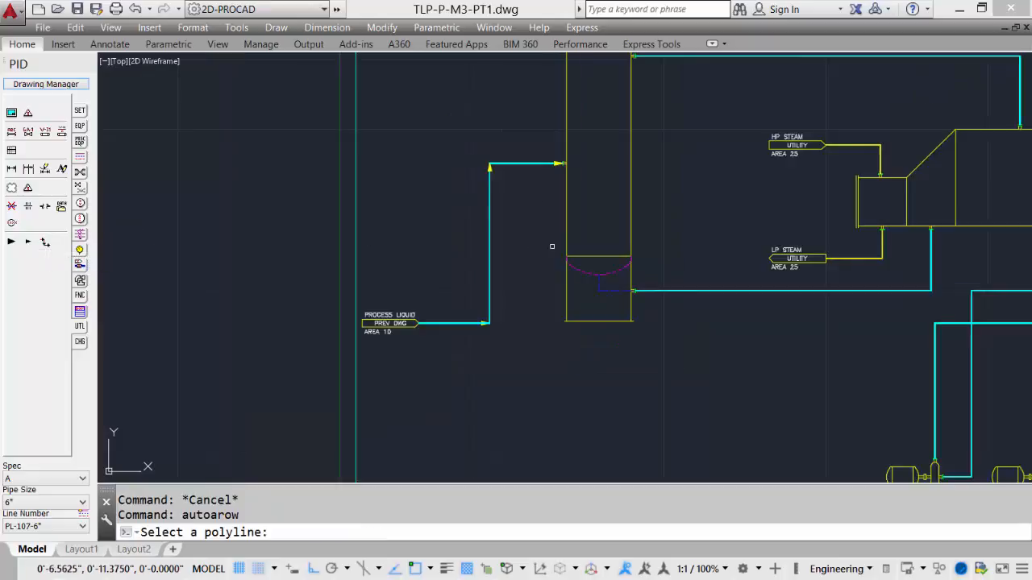
{"action": "middle_click_drag", "start_coordinate": [597, 271], "coordinate": [244, 379]}
{"action": "left_click", "coordinate": [323, 199]}
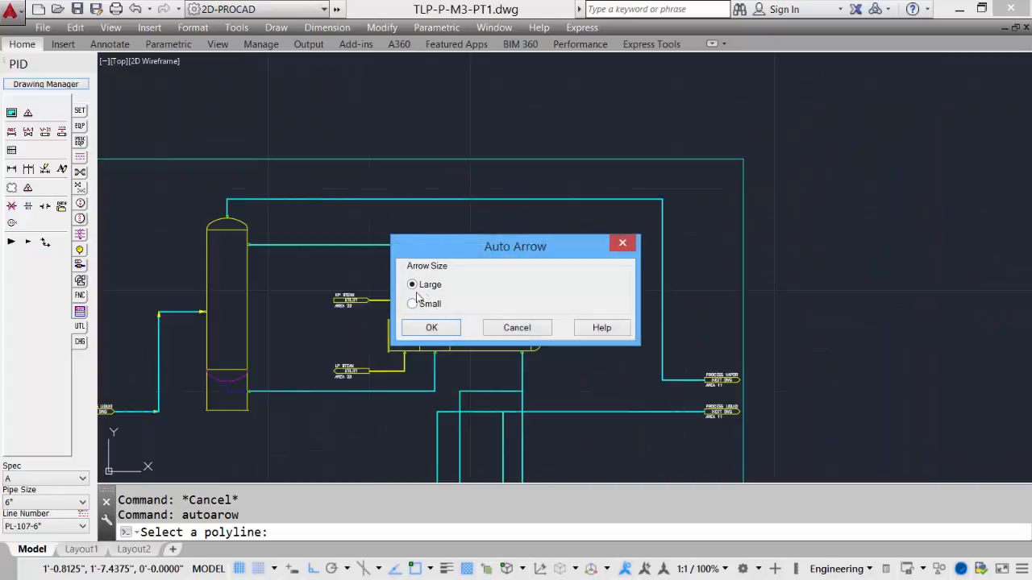
{"action": "left_click", "coordinate": [432, 327]}
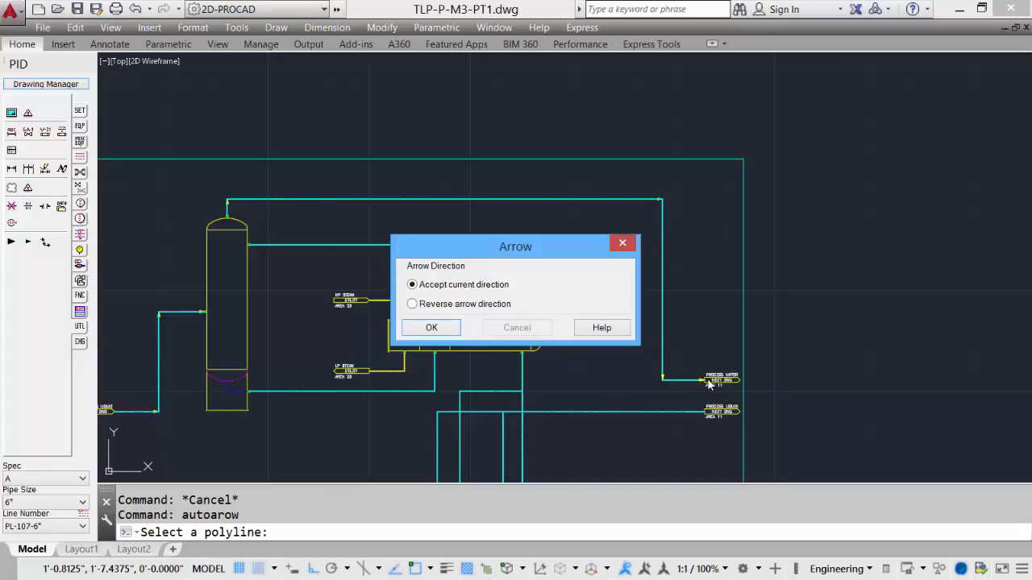
{"action": "left_click", "coordinate": [431, 328]}
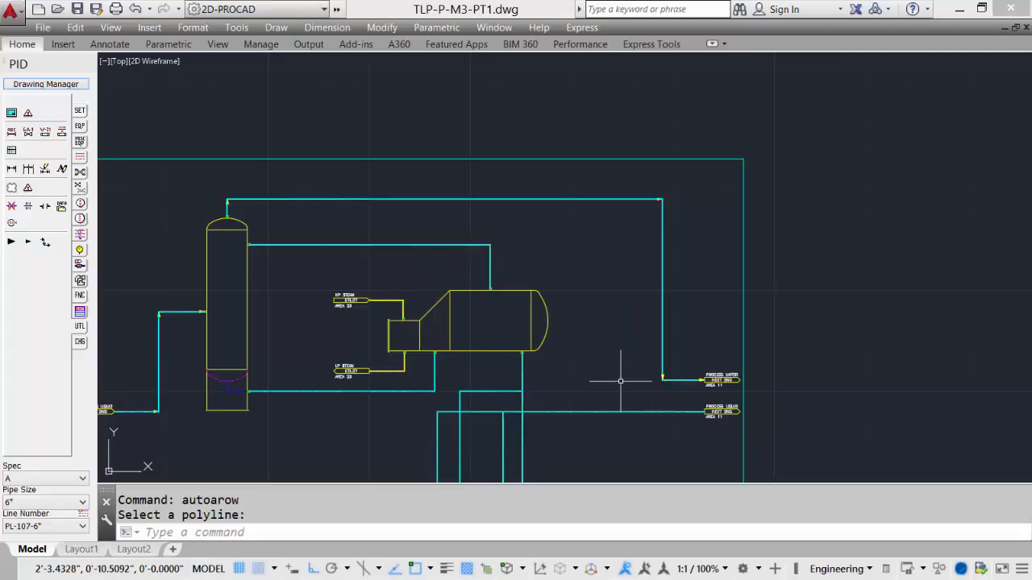
- Erase the flow arrow where the overhead line meets the tail of the PROCESS VAPOR arrow
{"action": "scroll", "coordinate": [475, 292], "scroll_direction": "up", "scroll_amount": 2}
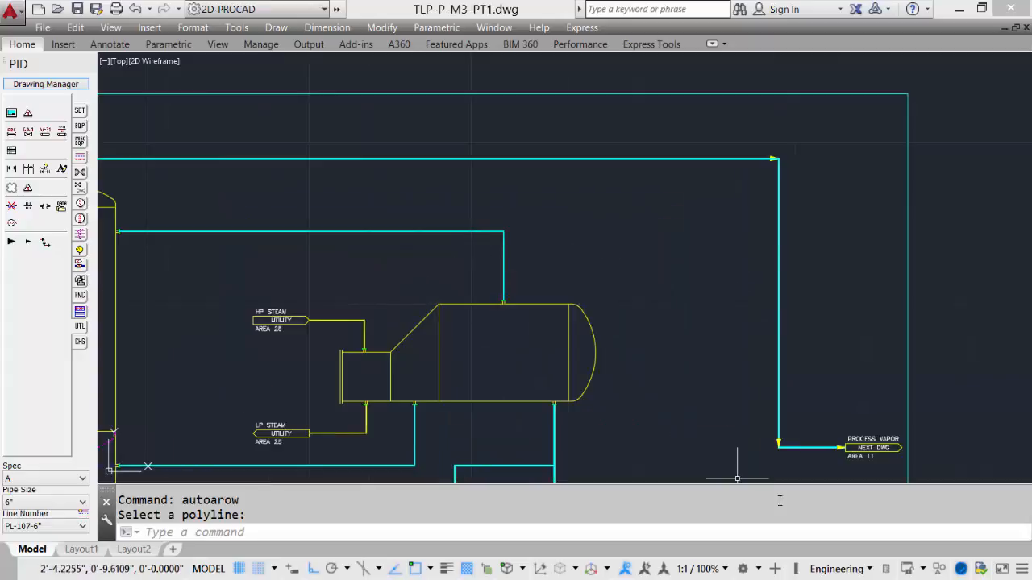
{"action": "scroll", "coordinate": [661, 338], "scroll_direction": "up", "scroll_amount": 2}
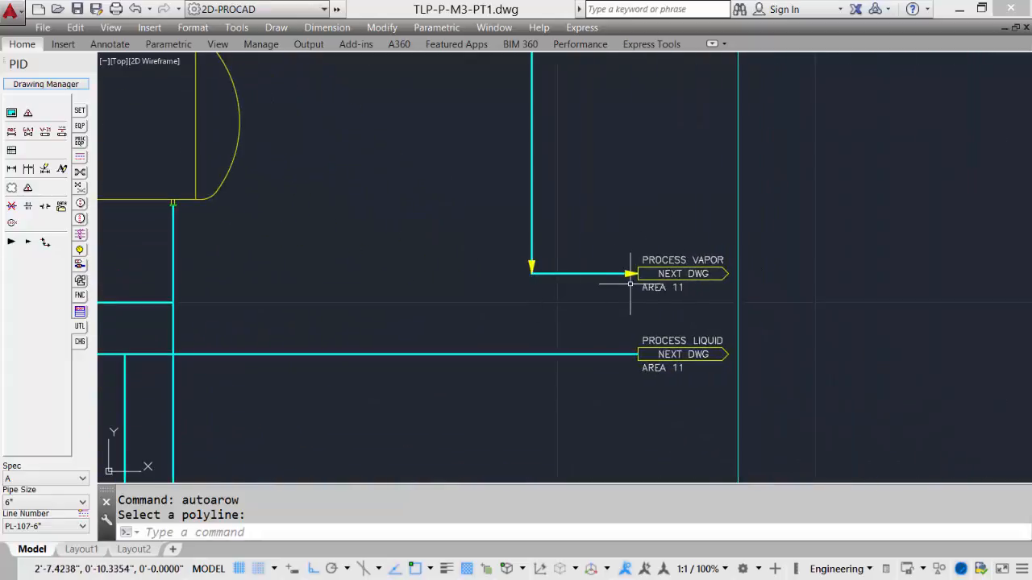
{"action": "left_click", "coordinate": [626, 277]}
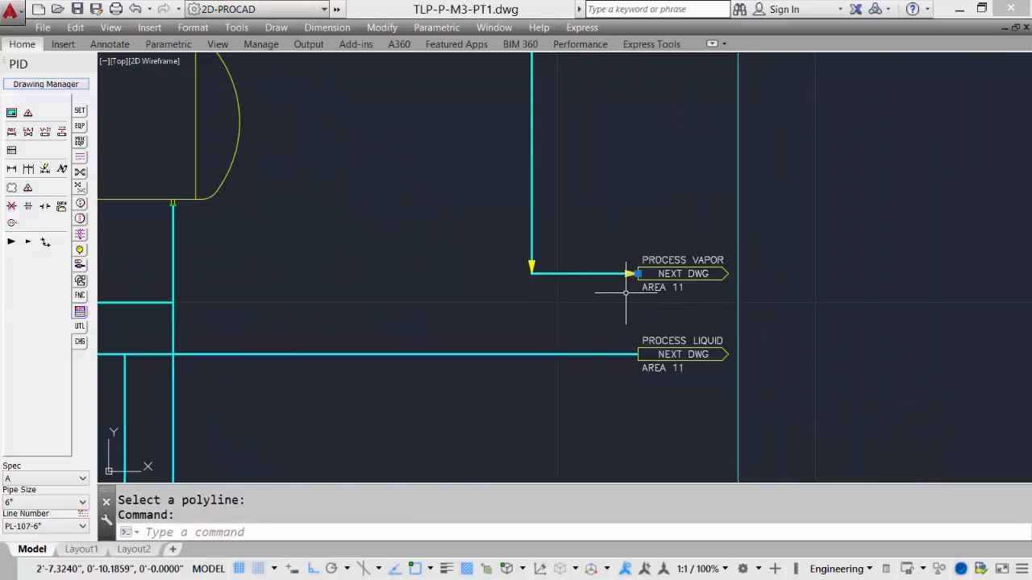
{"action": "left_click", "coordinate": [629, 275]}
{"action": "type", "text": "E"}
{"action": "key", "text": "Return"}
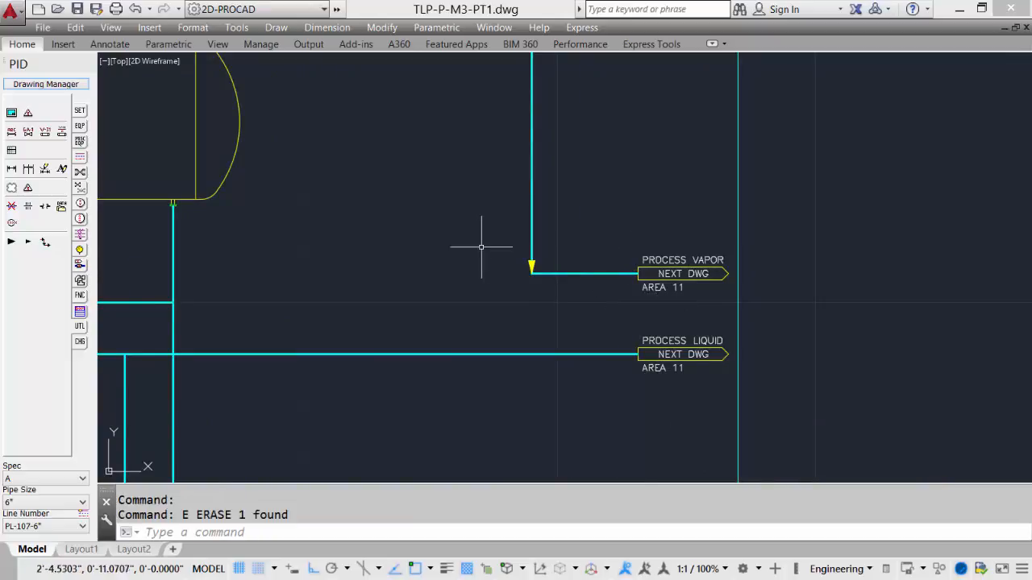
- Add large automatic flow arrows along the line from the reboiler's top nozzle to the column's upper side nozzle, accepting the current direction
{"action": "scroll", "coordinate": [480, 247], "scroll_direction": "down", "scroll_amount": 4}
{"action": "middle_click_drag", "start_coordinate": [437, 250], "coordinate": [625, 296]}
{"action": "scroll", "coordinate": [415, 217], "scroll_direction": "up", "scroll_amount": 1}
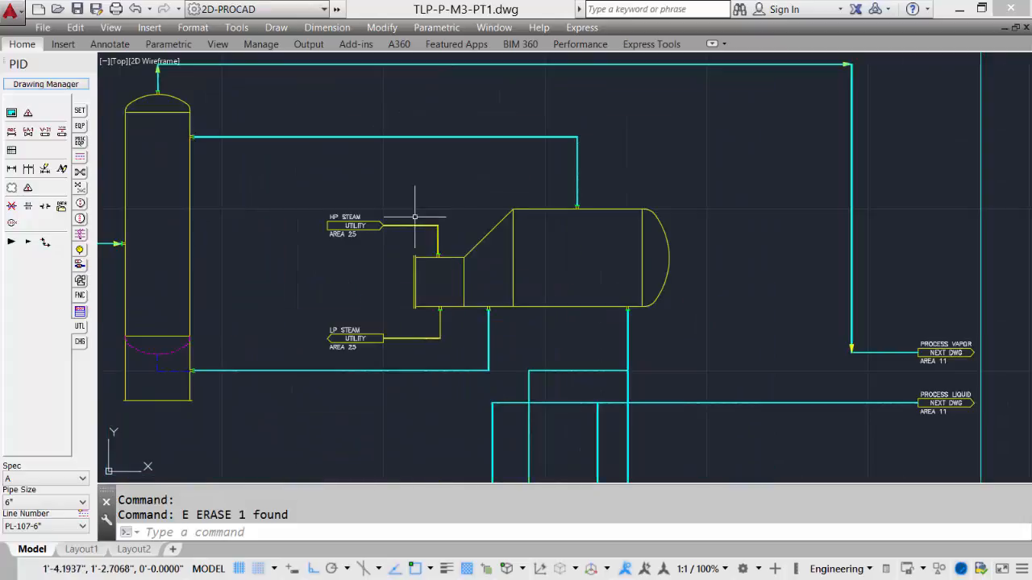
{"action": "left_click", "coordinate": [80, 250]}
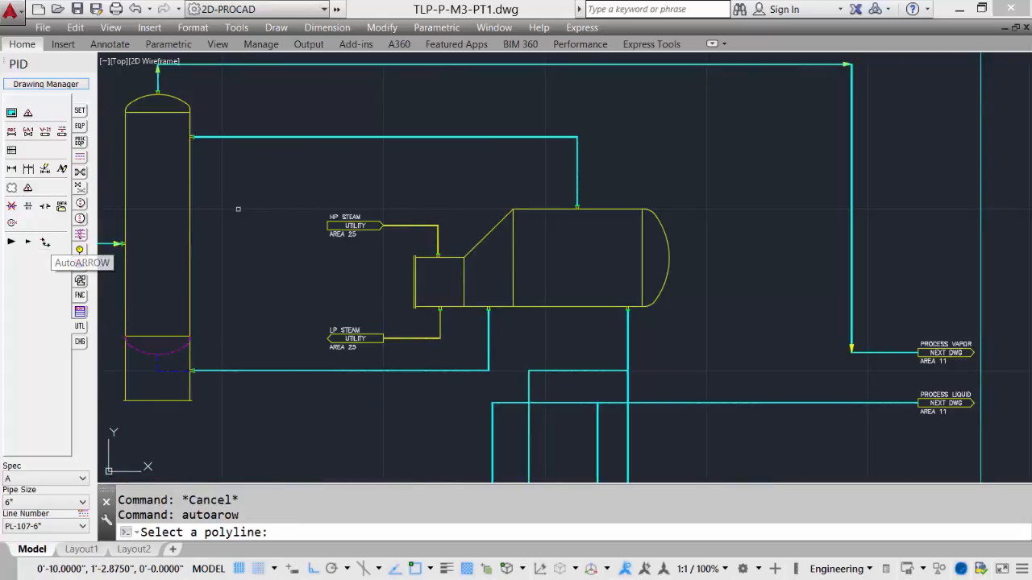
{"action": "left_click", "coordinate": [475, 137]}
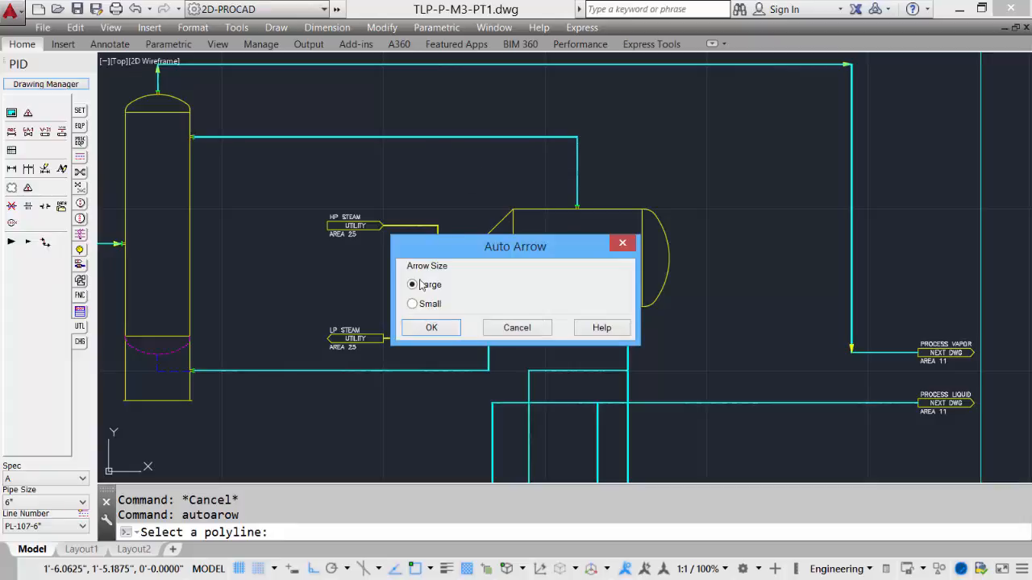
{"action": "left_click", "coordinate": [432, 328]}
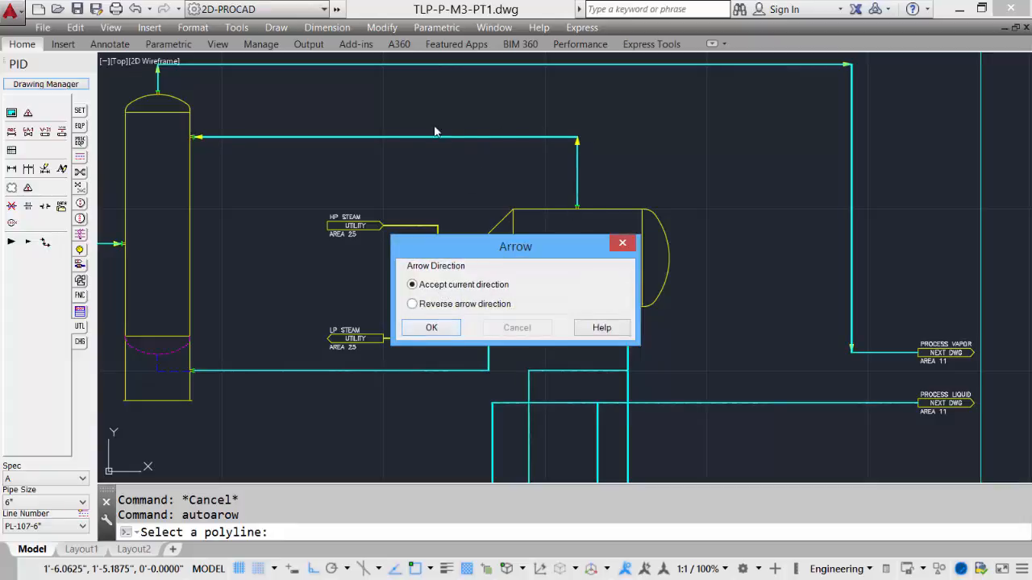
{"action": "left_click", "coordinate": [432, 328]}
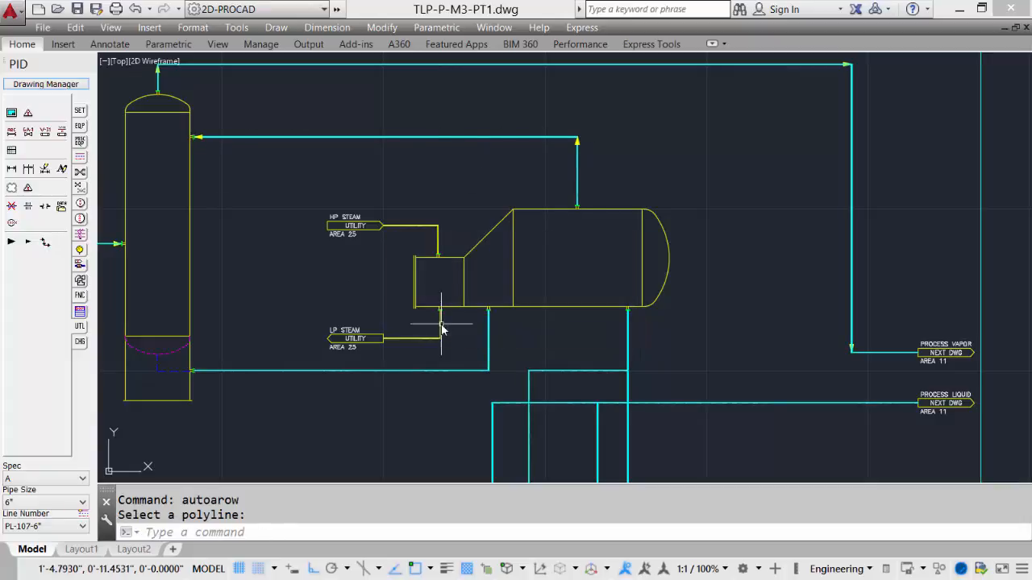
- Add large automatic flow arrows along the line from the column bottom to the reboiler, both pump suction lines and both pump discharge lines
{"action": "key", "text": "Return"}
{"action": "left_click", "coordinate": [412, 370]}
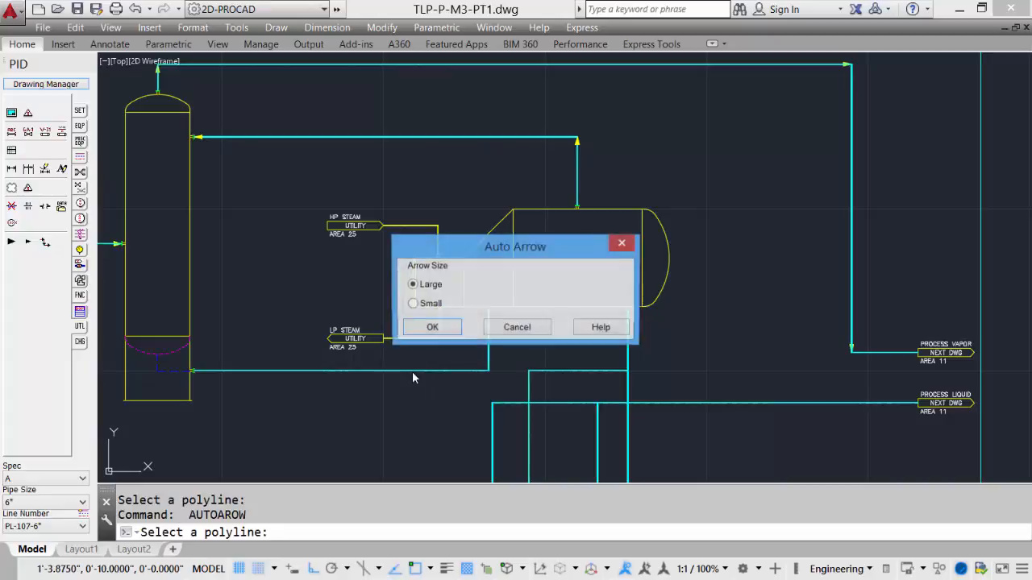
{"action": "left_click", "coordinate": [434, 325]}
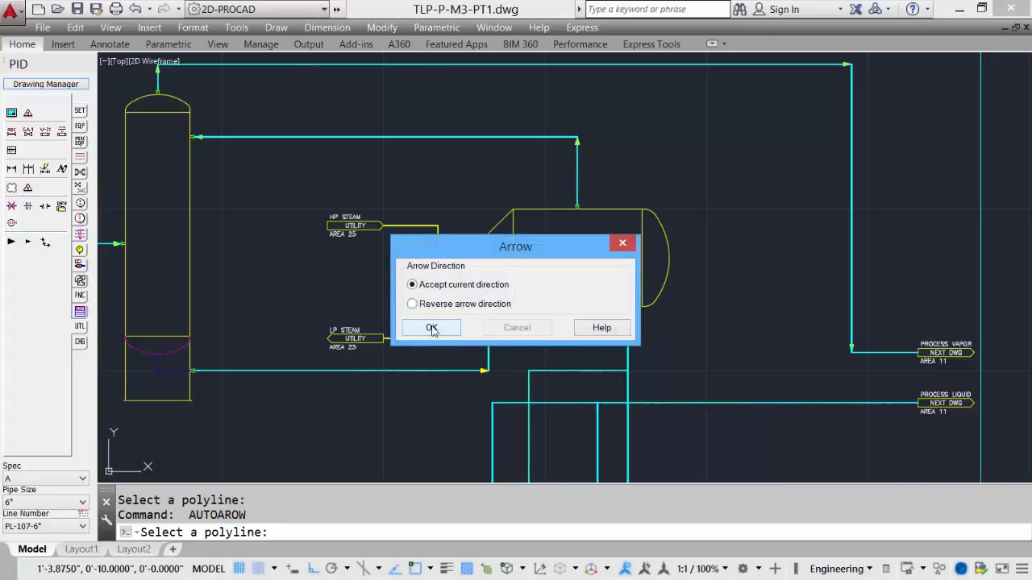
{"action": "left_click", "coordinate": [432, 328]}
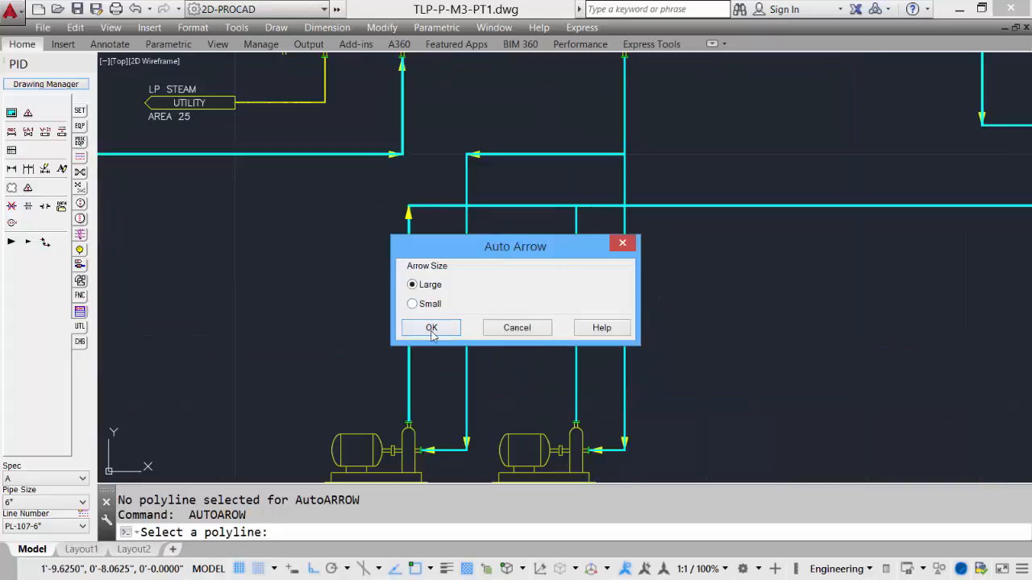
{"action": "left_click", "coordinate": [432, 328]}
{"action": "key", "text": "Return"}
- Copy the downward flow arrow from the PROCESS VAPOR line's corner to the reboiler outlet line, where the pump suction branch splits off
{"action": "middle_click_drag", "start_coordinate": [776, 308], "coordinate": [743, 314]}
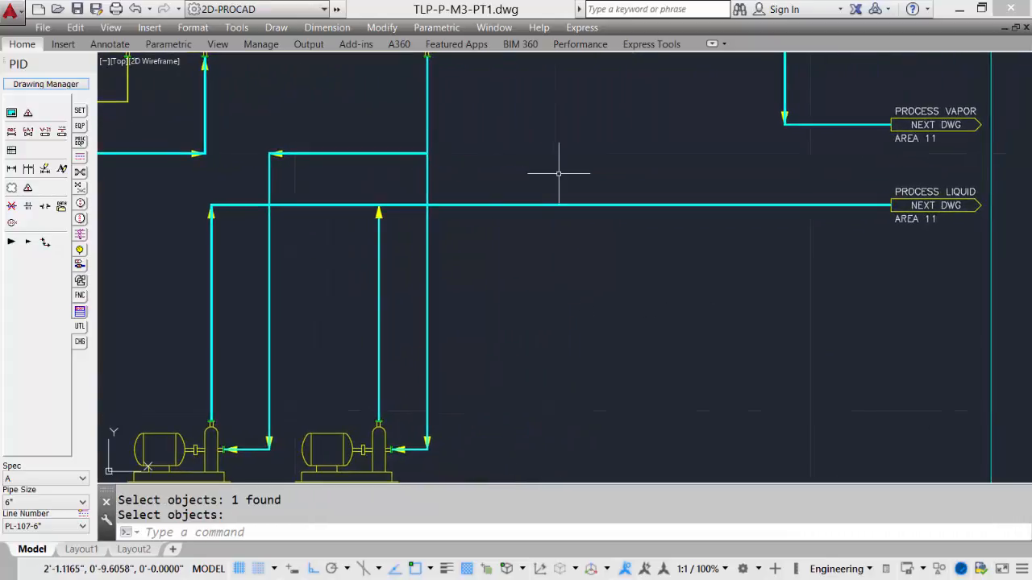
{"action": "type", "text": "Cp"}
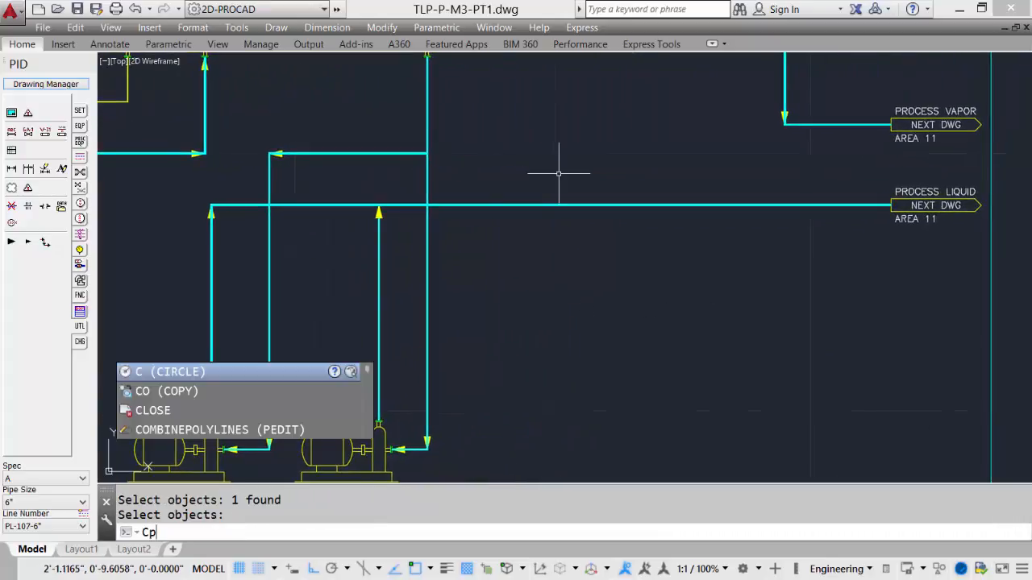
{"action": "key", "text": "Return"}
{"action": "key", "text": "Return"}
{"action": "left_click", "coordinate": [783, 123]}
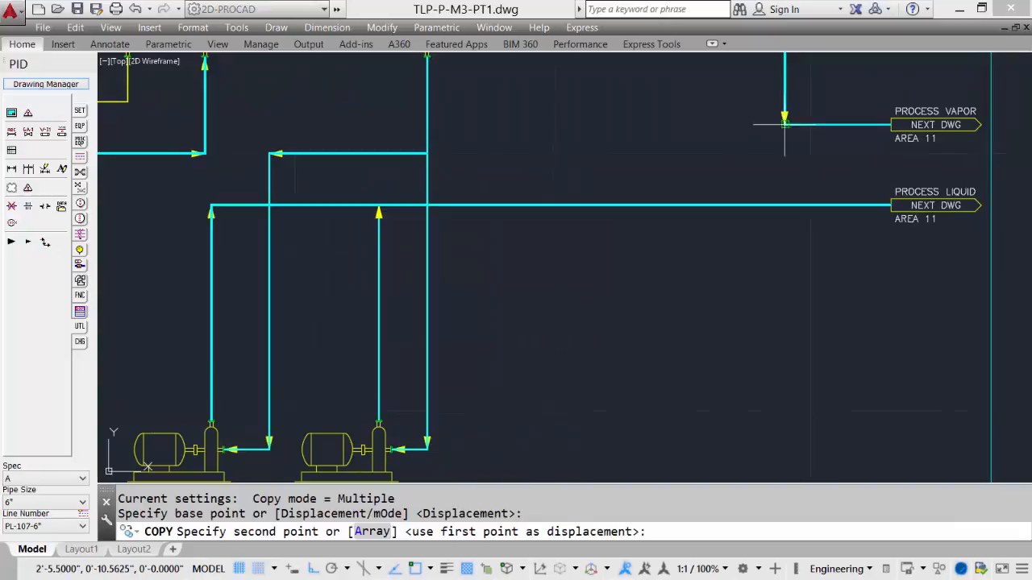
{"action": "left_click", "coordinate": [426, 153]}
{"action": "key", "text": "Return"}
{"action": "middle_click", "coordinate": [608, 219]}
{"action": "middle_click", "coordinate": [608, 219]}
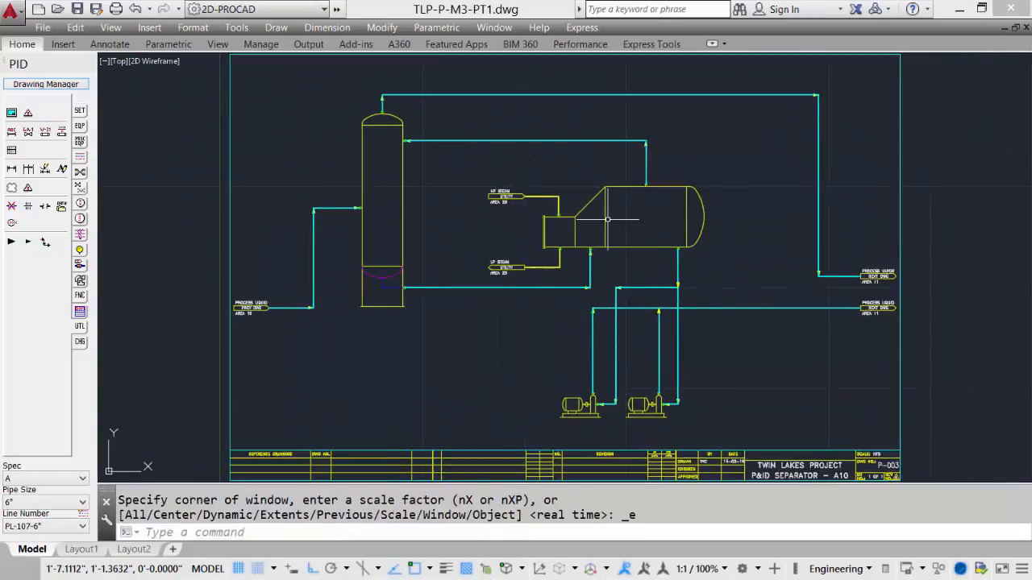
- Add small automatic flow arrows along the HP STEAM line, accepting the current direction, and a small downward arrow at the LP STEAM line's corner
{"action": "scroll", "coordinate": [562, 272], "scroll_direction": "up", "scroll_amount": 5}
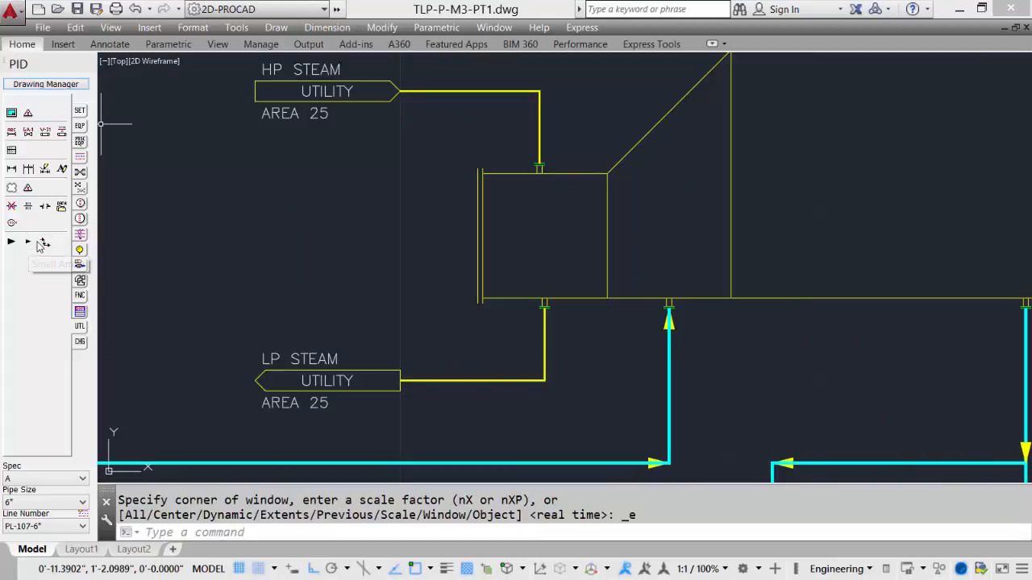
{"action": "left_click", "coordinate": [29, 244]}
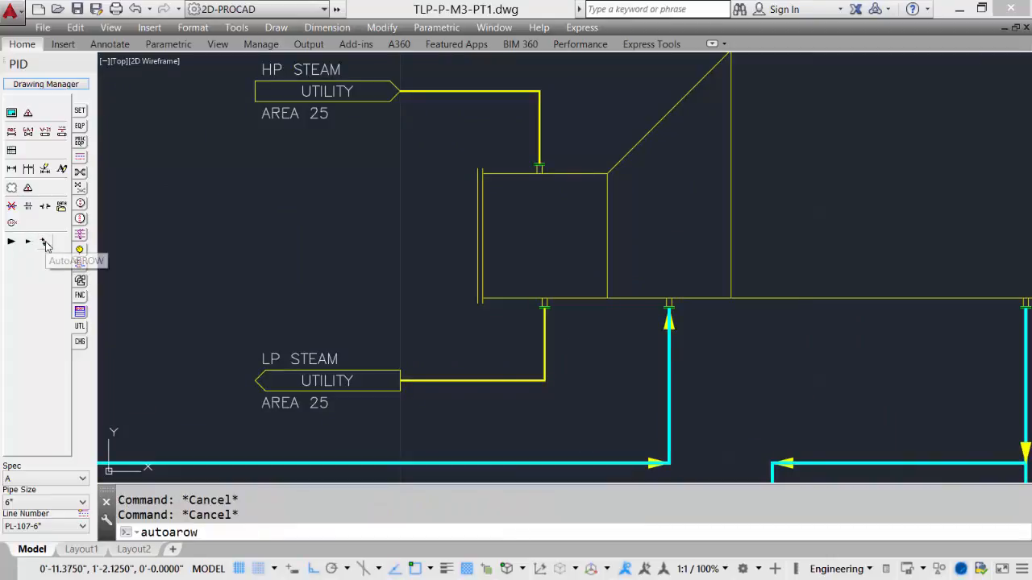
{"action": "left_click", "coordinate": [462, 92]}
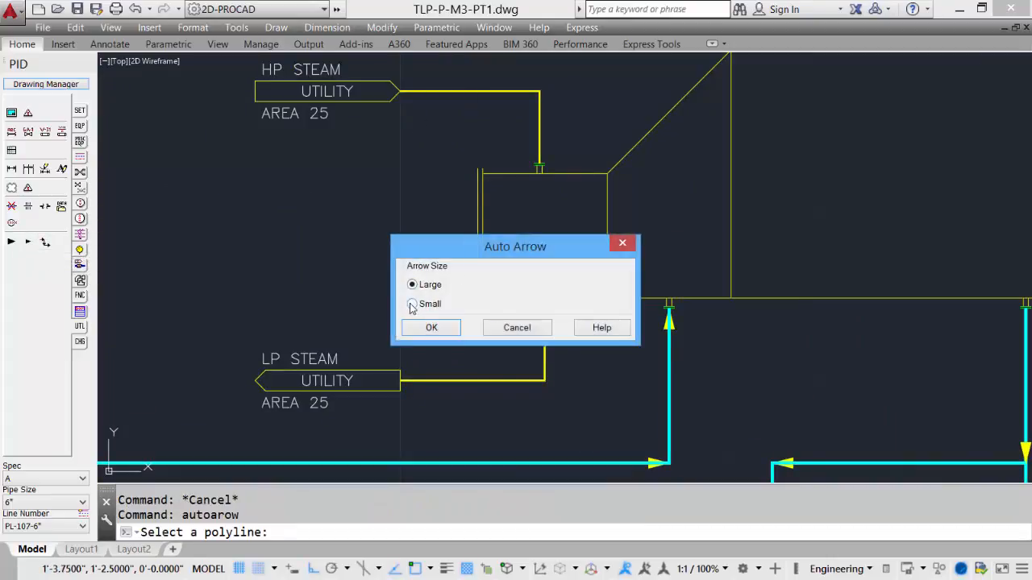
{"action": "left_click", "coordinate": [411, 305]}
{"action": "left_click", "coordinate": [431, 328]}
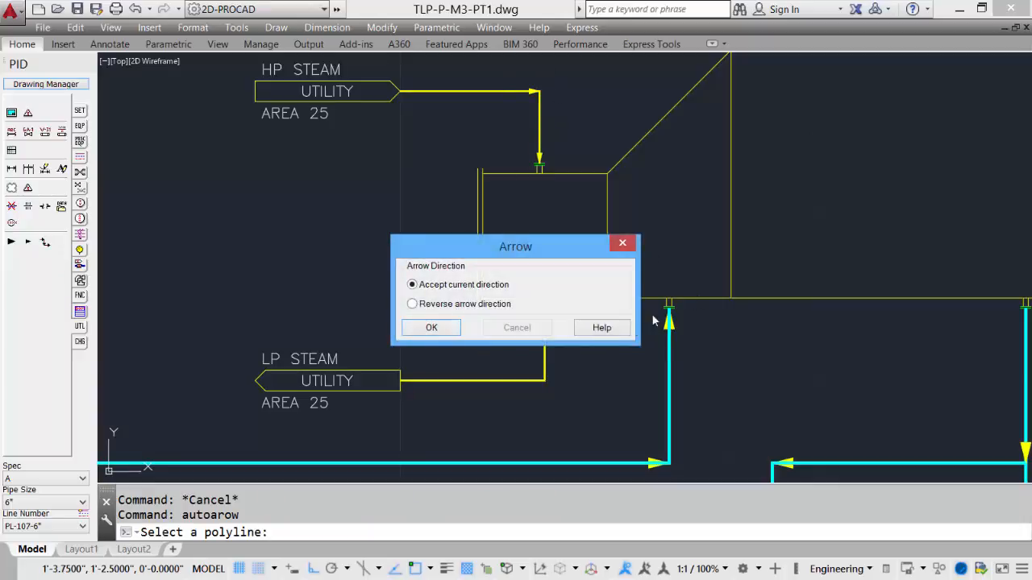
{"action": "left_click", "coordinate": [433, 327]}
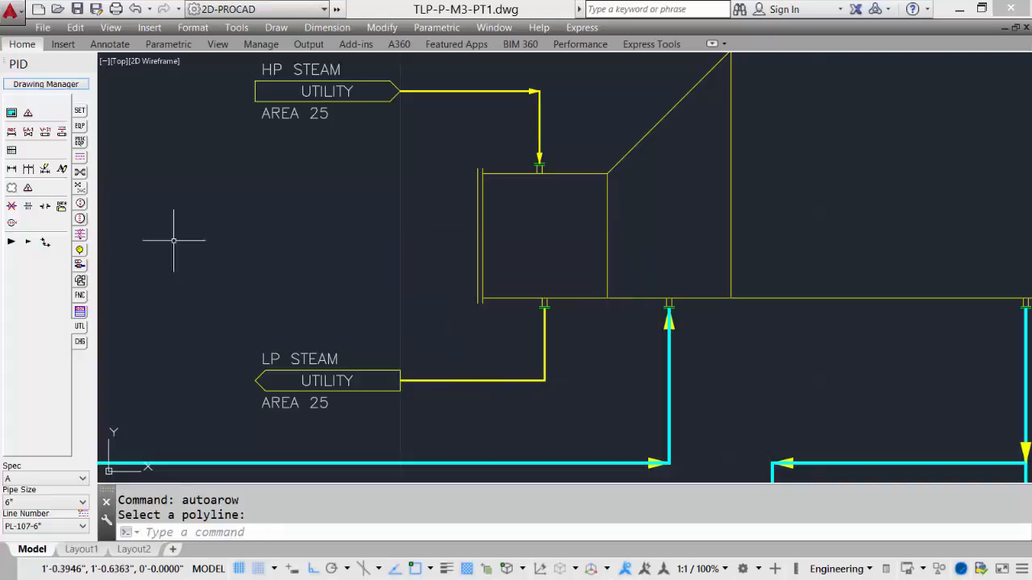
{"action": "left_click", "coordinate": [28, 242]}
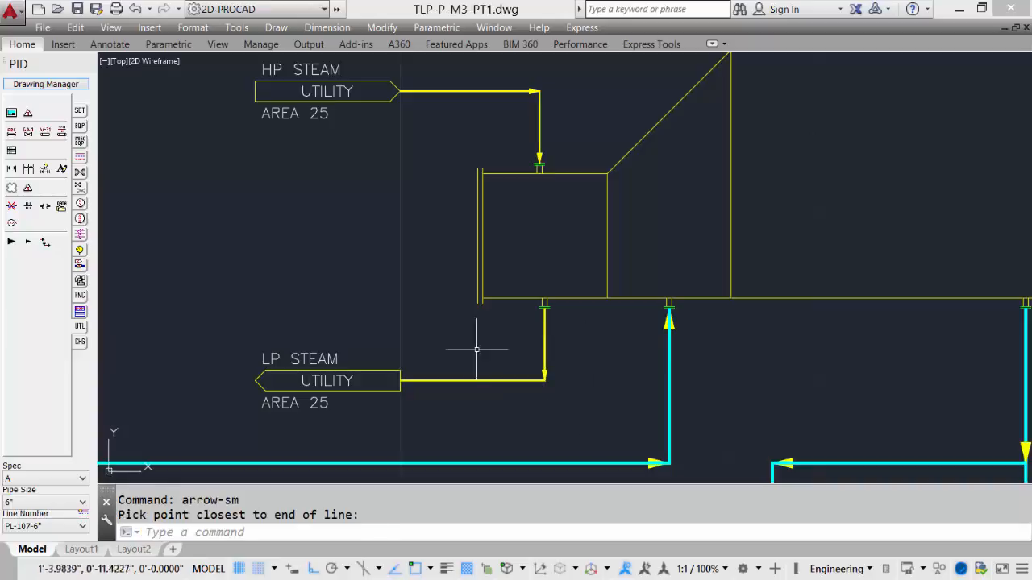
{"action": "middle_click", "coordinate": [608, 357]}
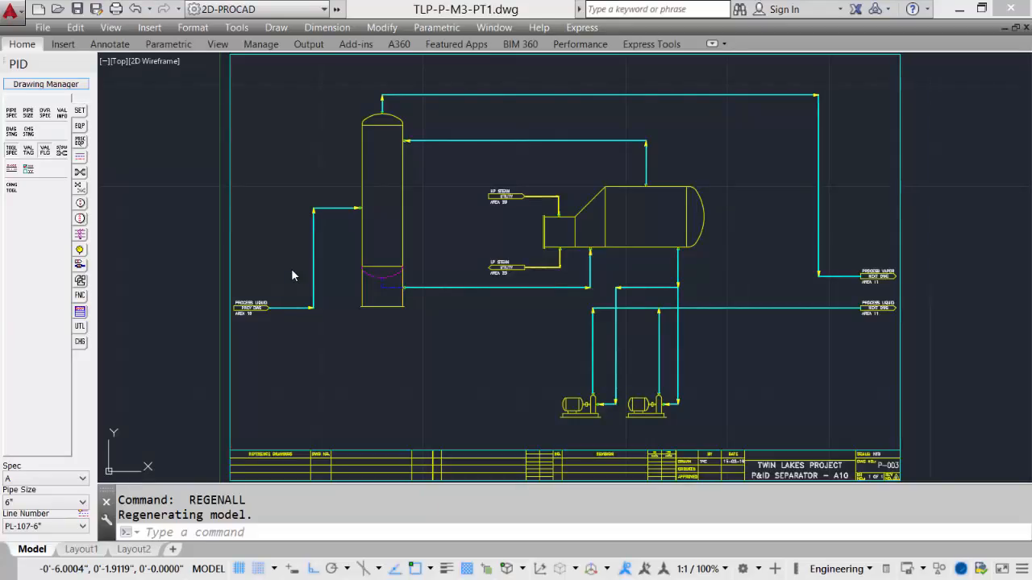
- Break only the horizontal PROCESS LIQUID header at its crossing with the left pump's vertical suction line, using a 0.1250" break distance
{"action": "type", "text": "z"}
{"action": "key", "text": "Return"}
{"action": "left_click", "coordinate": [540, 271]}
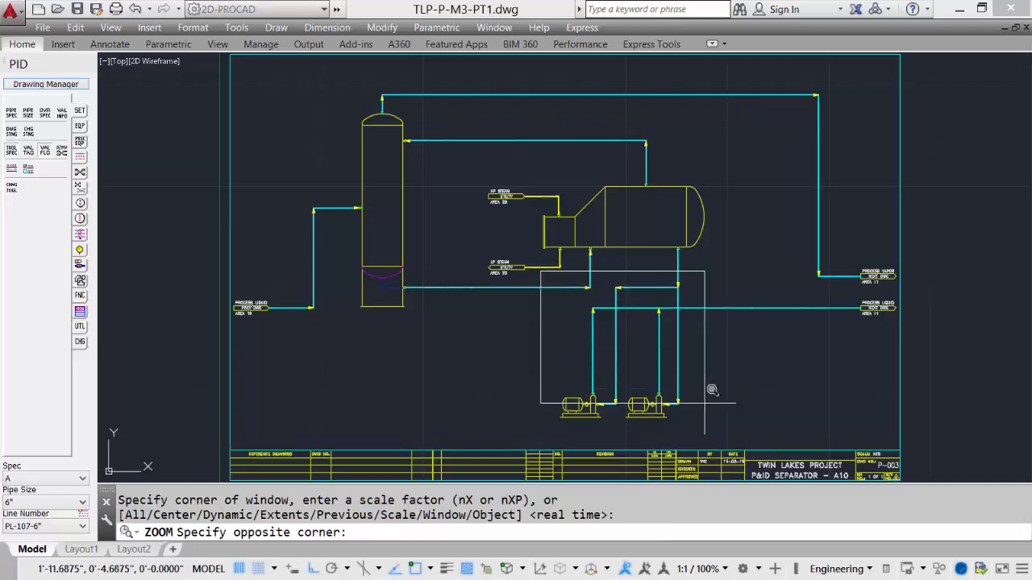
{"action": "left_click", "coordinate": [724, 413]}
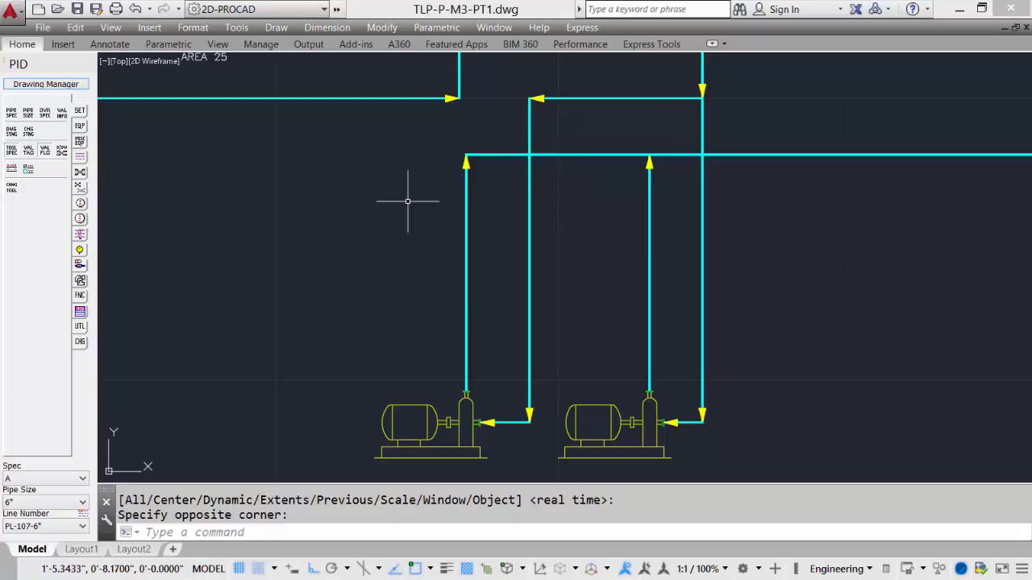
{"action": "left_click", "coordinate": [79, 326]}
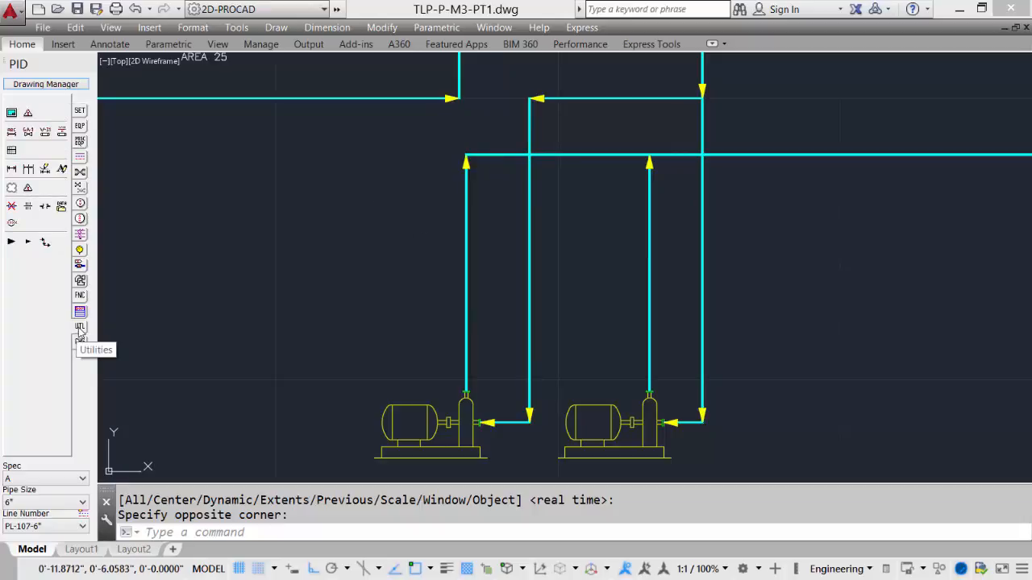
{"action": "left_click", "coordinate": [29, 209]}
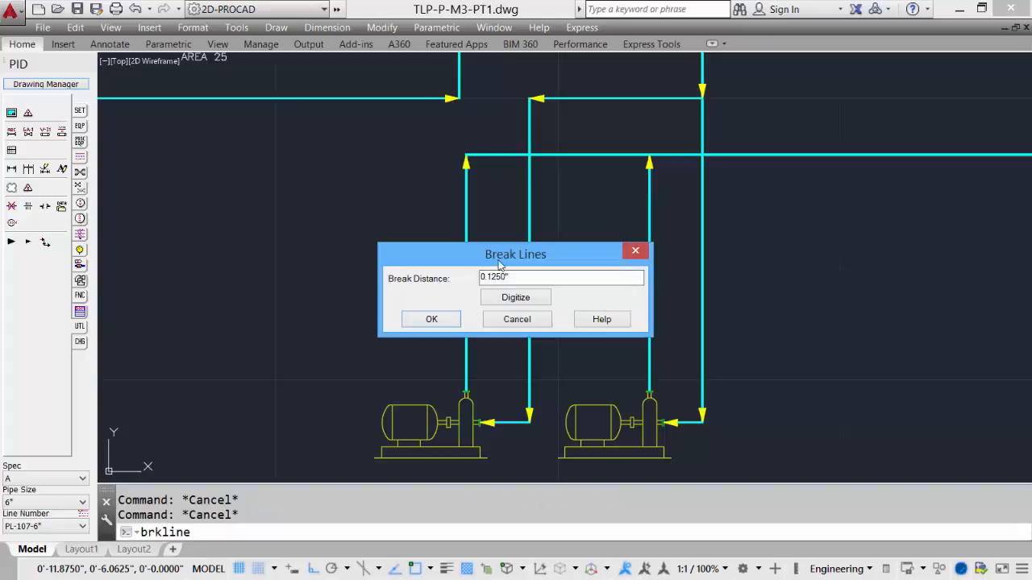
{"action": "left_click", "coordinate": [431, 320]}
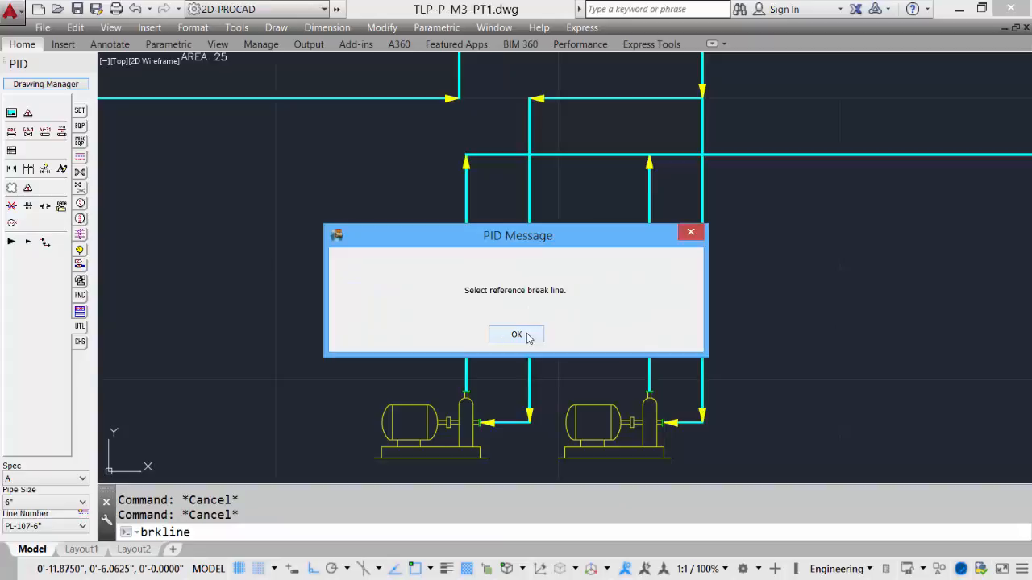
{"action": "left_click", "coordinate": [528, 337]}
{"action": "left_click", "coordinate": [529, 230]}
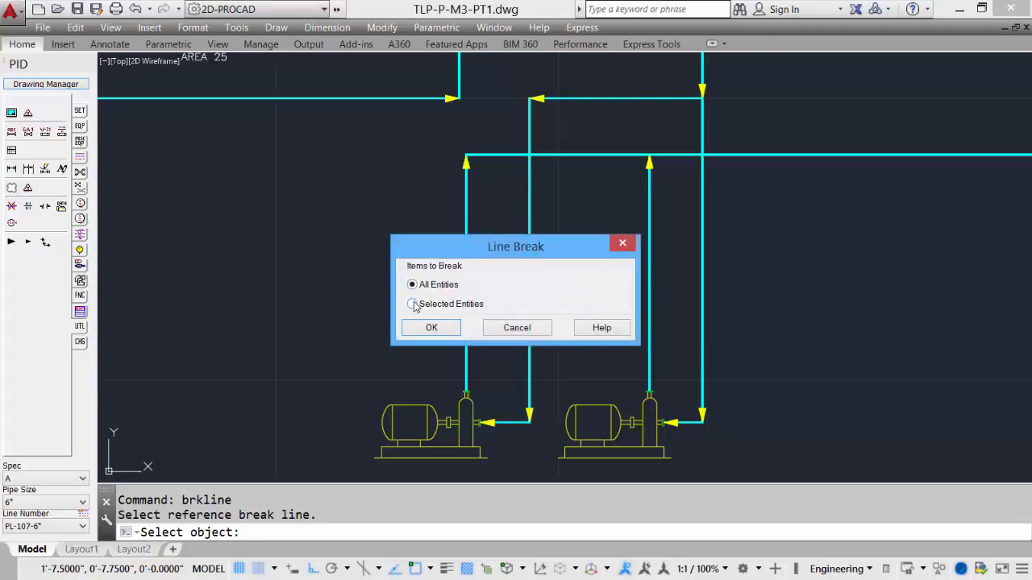
{"action": "left_click", "coordinate": [412, 304]}
{"action": "left_click", "coordinate": [431, 328]}
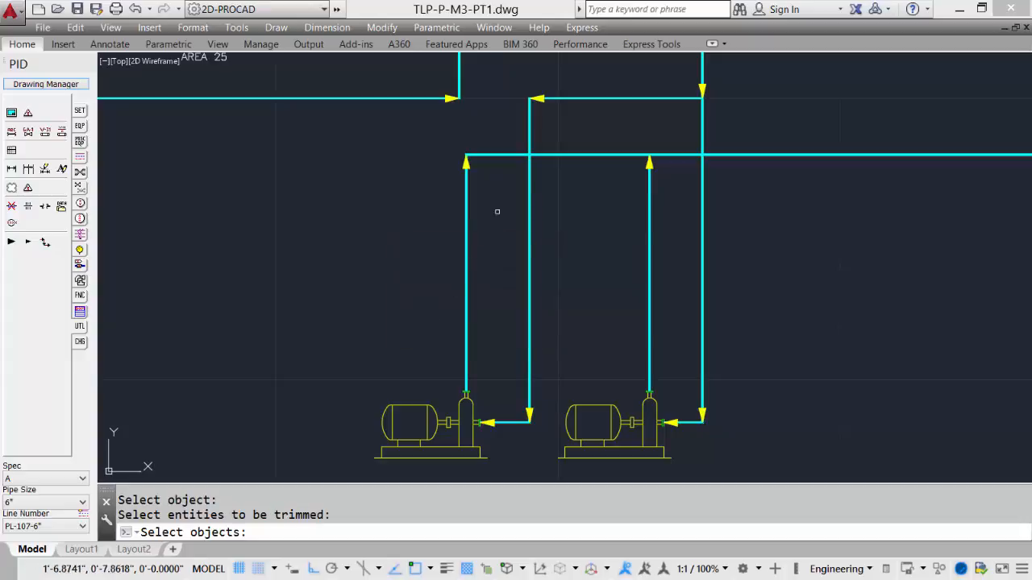
{"action": "left_click", "coordinate": [500, 154]}
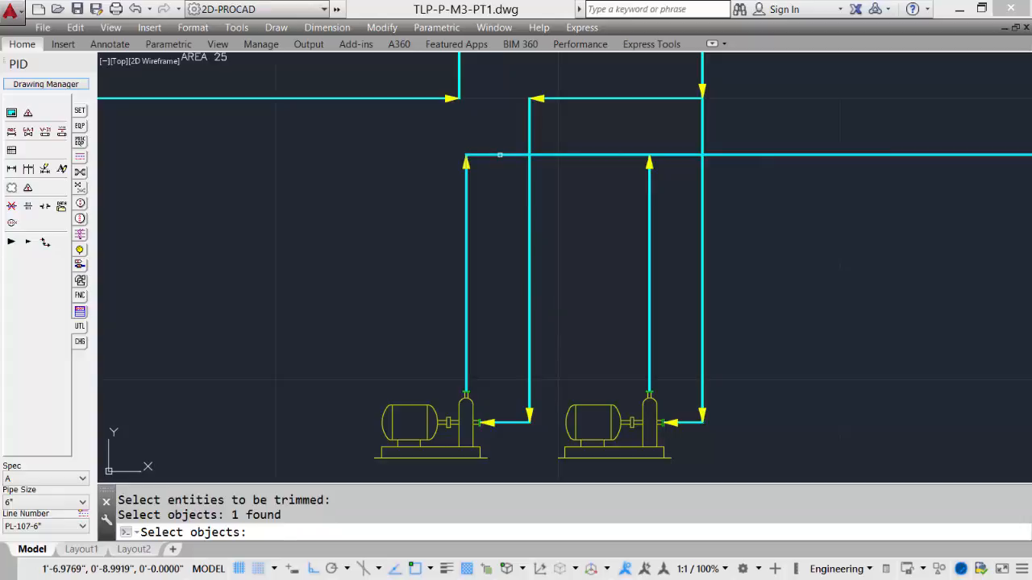
{"action": "key", "text": "Return"}
- Break only the right pump's vertical suction line where it crosses the PROCESS LIQUID header, with the header as reference and a 0.1250" break distance
{"action": "scroll", "coordinate": [527, 161], "scroll_direction": "up", "scroll_amount": 4}
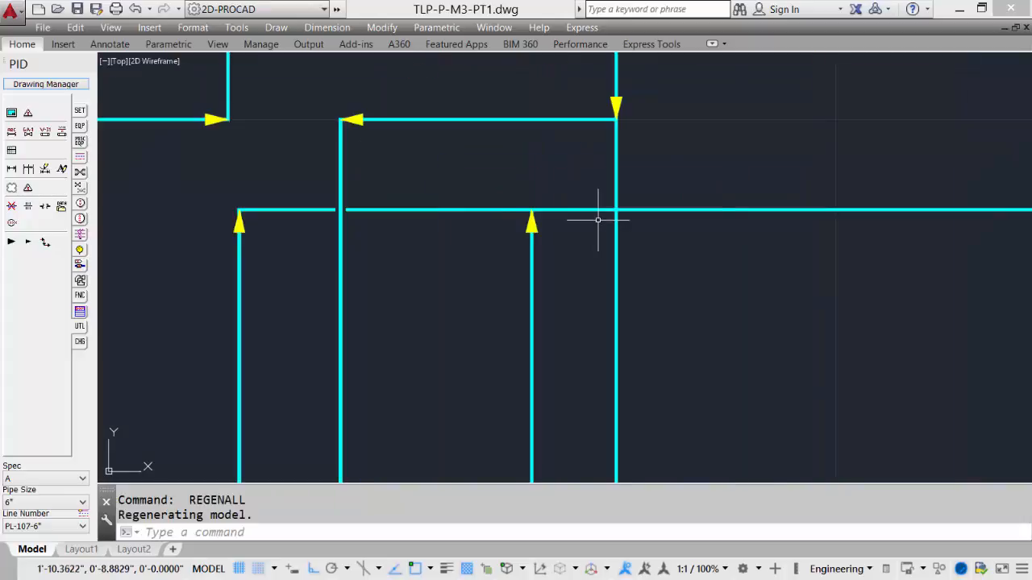
{"action": "left_click", "coordinate": [28, 206]}
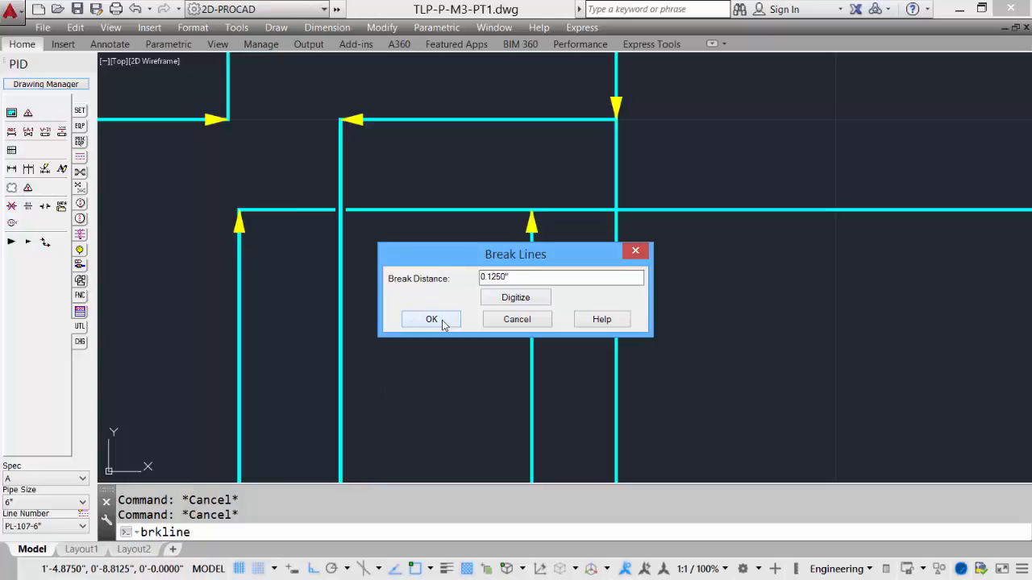
{"action": "left_click", "coordinate": [431, 320]}
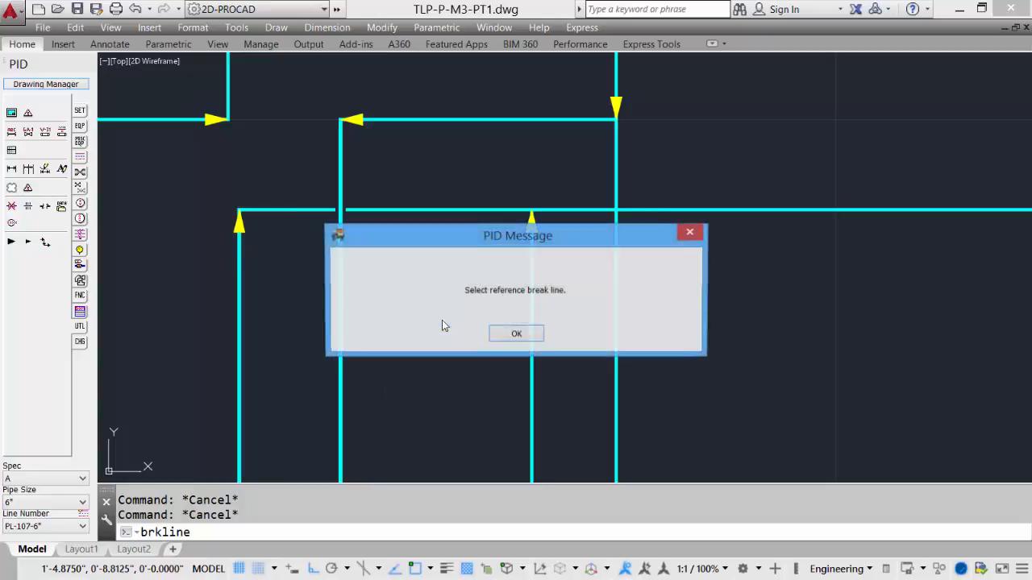
{"action": "left_click", "coordinate": [516, 335]}
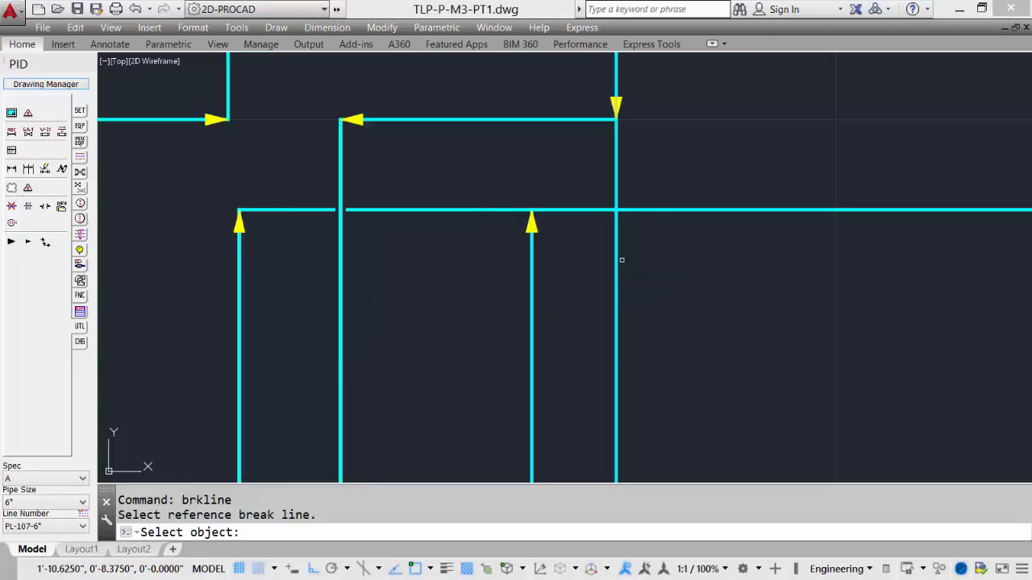
{"action": "left_click", "coordinate": [593, 210]}
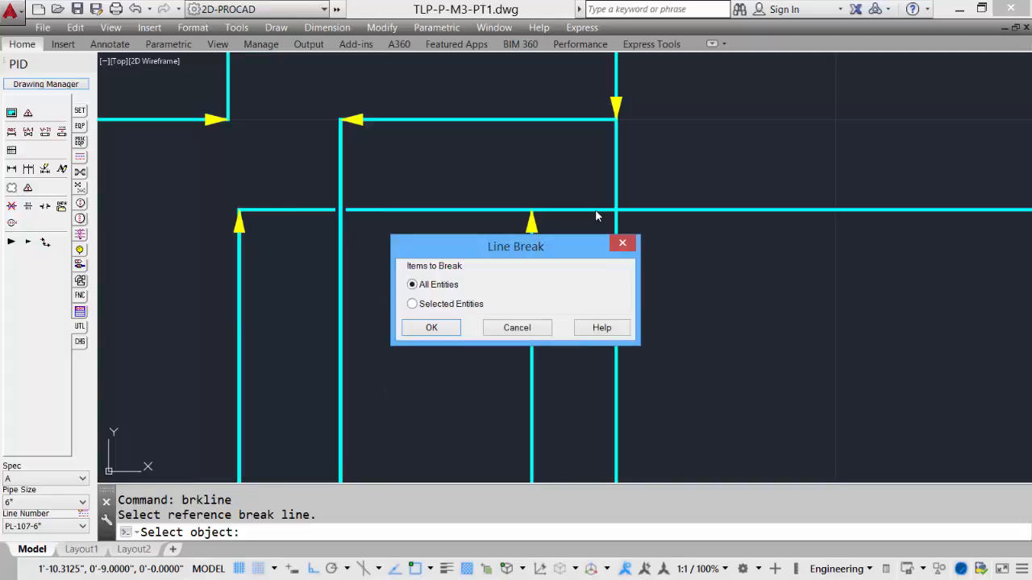
{"action": "left_click", "coordinate": [413, 304]}
{"action": "left_click", "coordinate": [428, 328]}
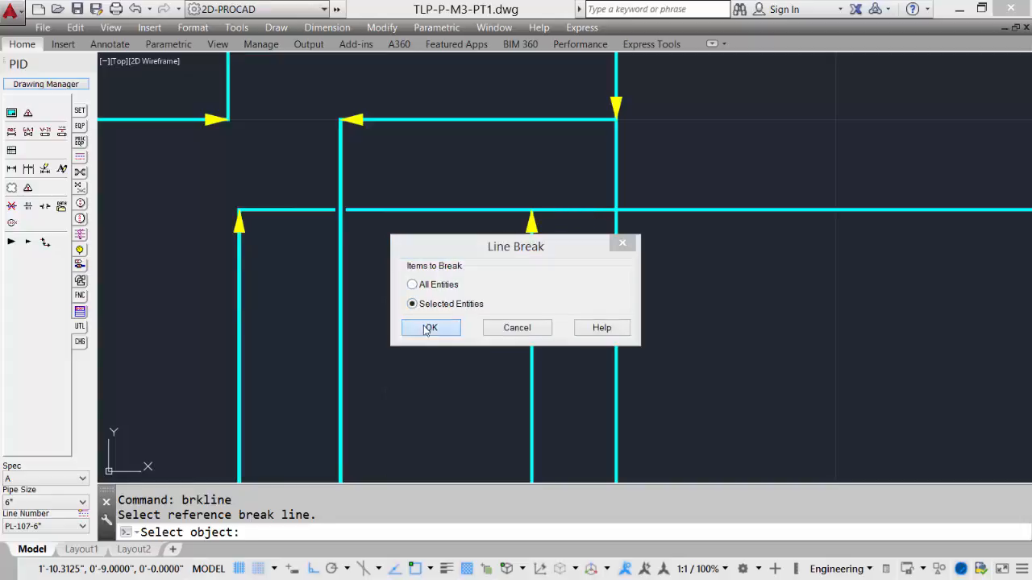
{"action": "left_click", "coordinate": [616, 165]}
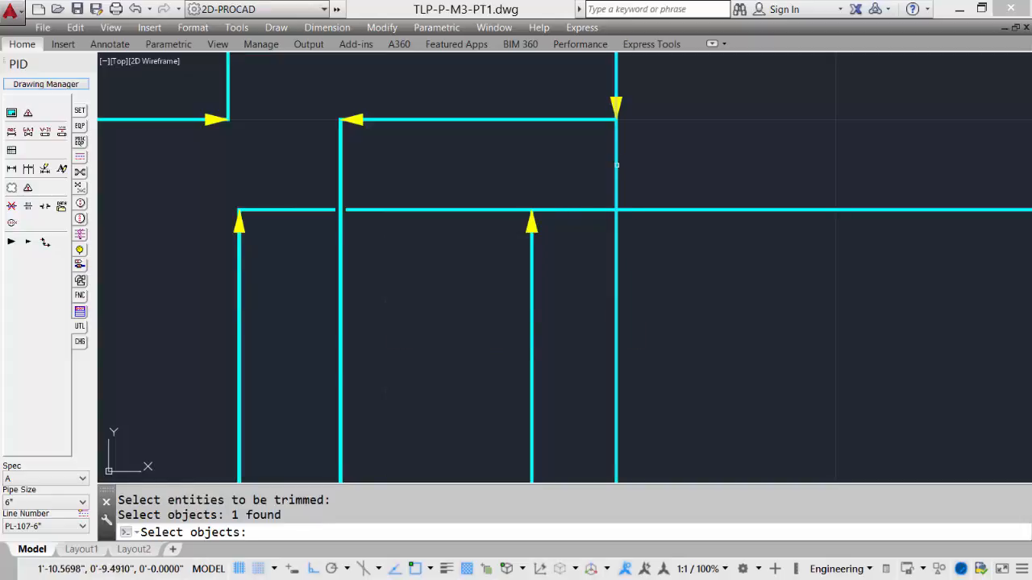
{"action": "key", "text": "Return"}
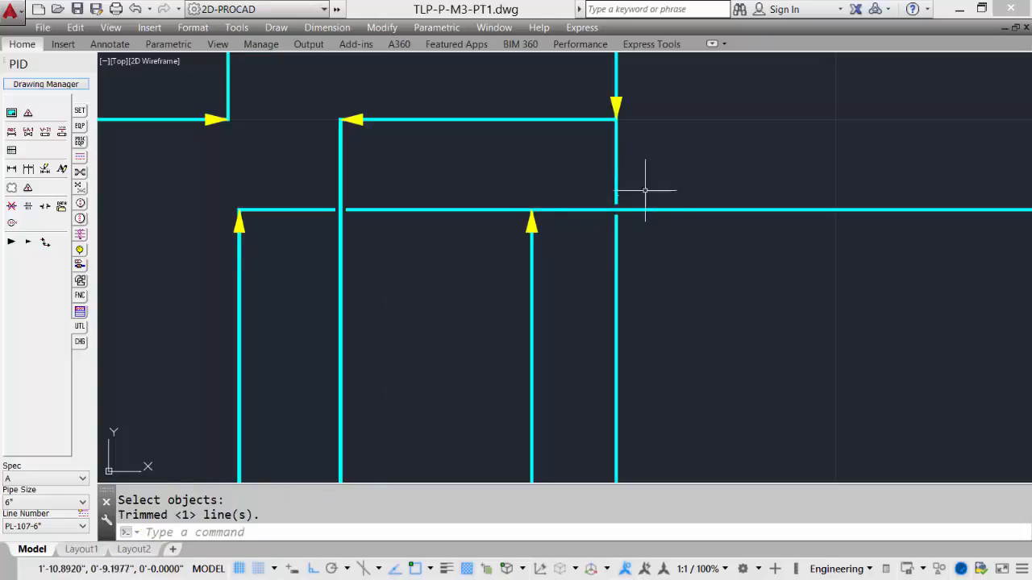